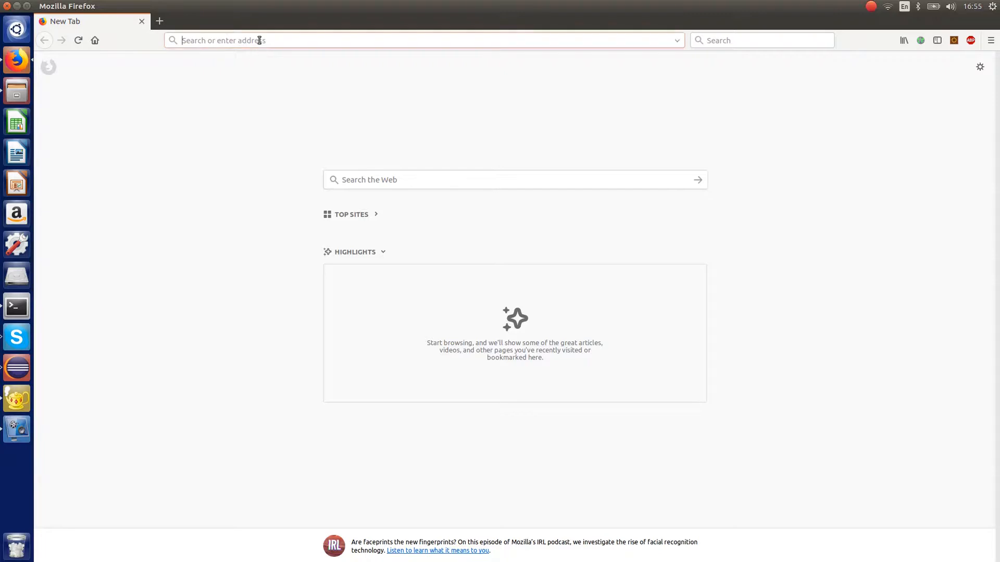
- Load the vsb-web-console project on gitlab.inria.fr and open its wiki home page
type("https://gitlab.inria.fr/pntumba/vsb-web-console")
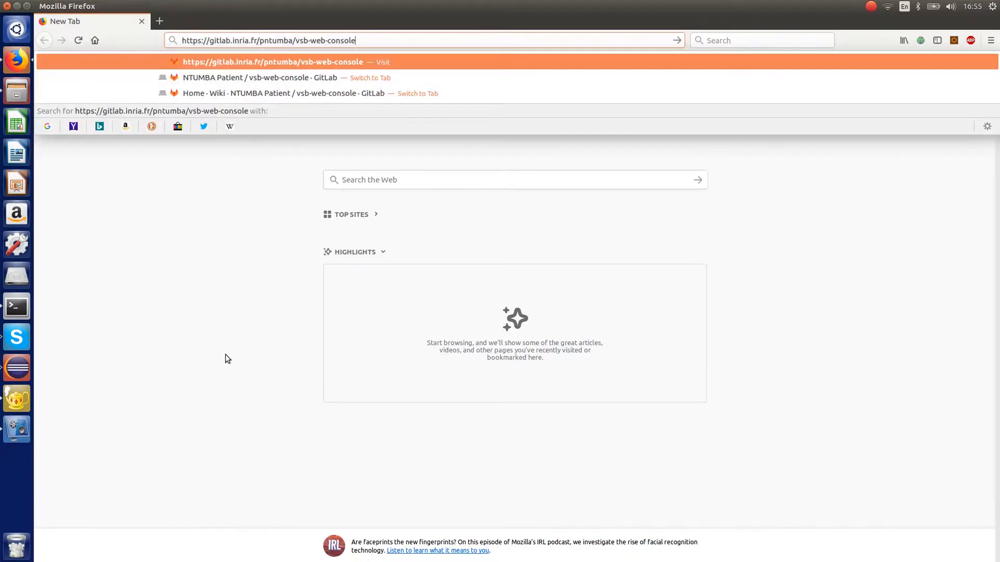
key("Return")
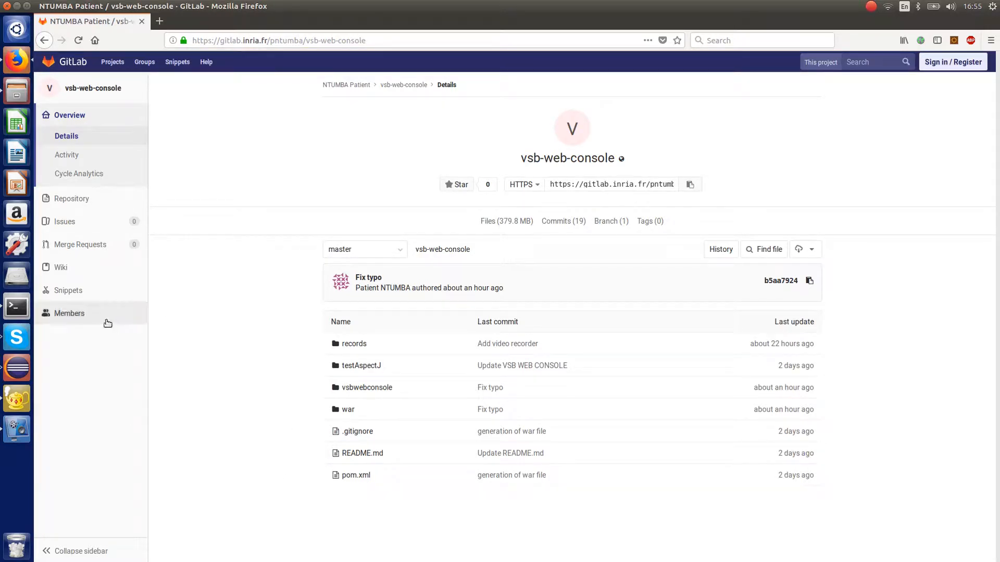
left_click(75, 268)
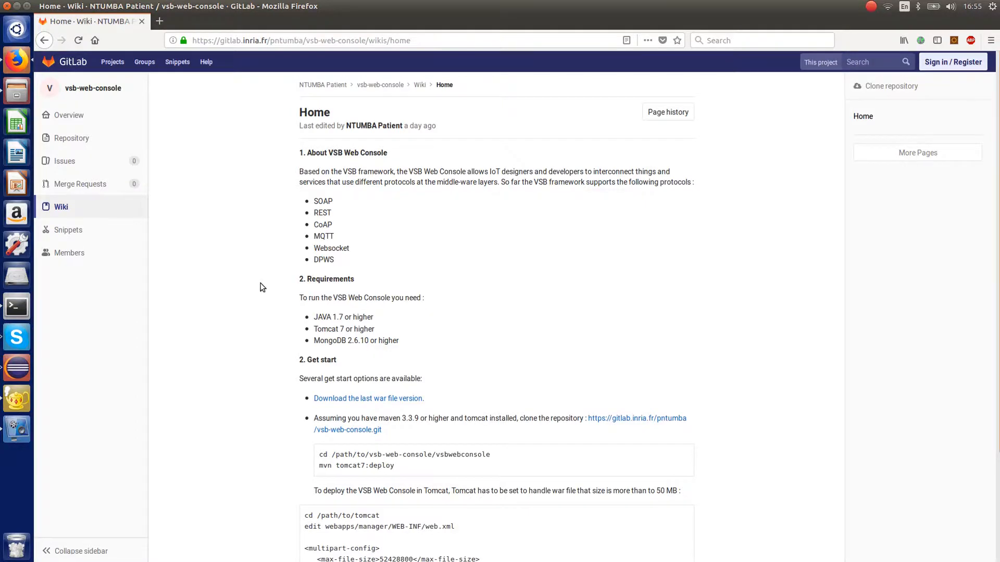
- Download the last war file version from the wiki's Get start section, saving vsbwebconsole.war
scroll(266, 289, "down", 3)
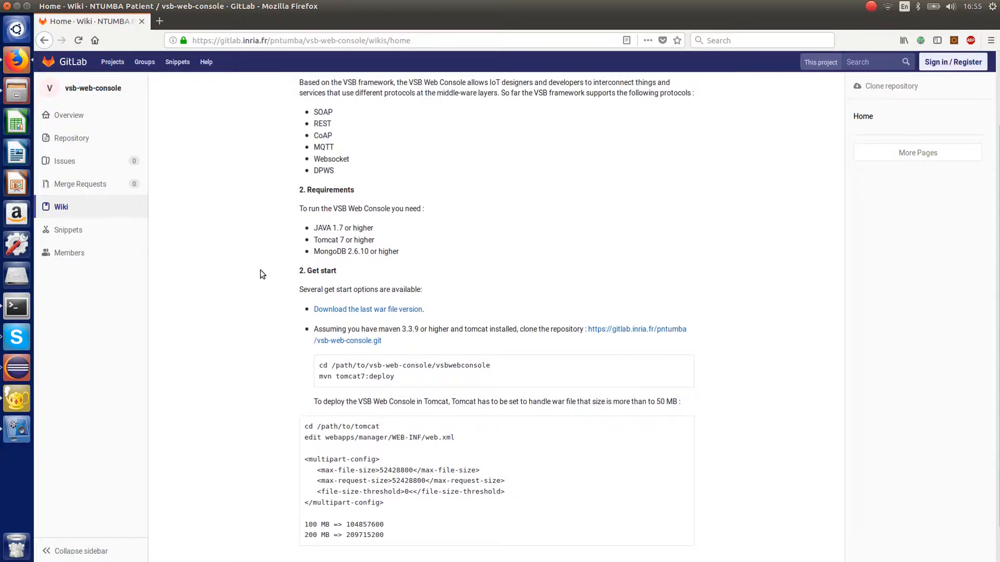
scroll(262, 273, "down", 1)
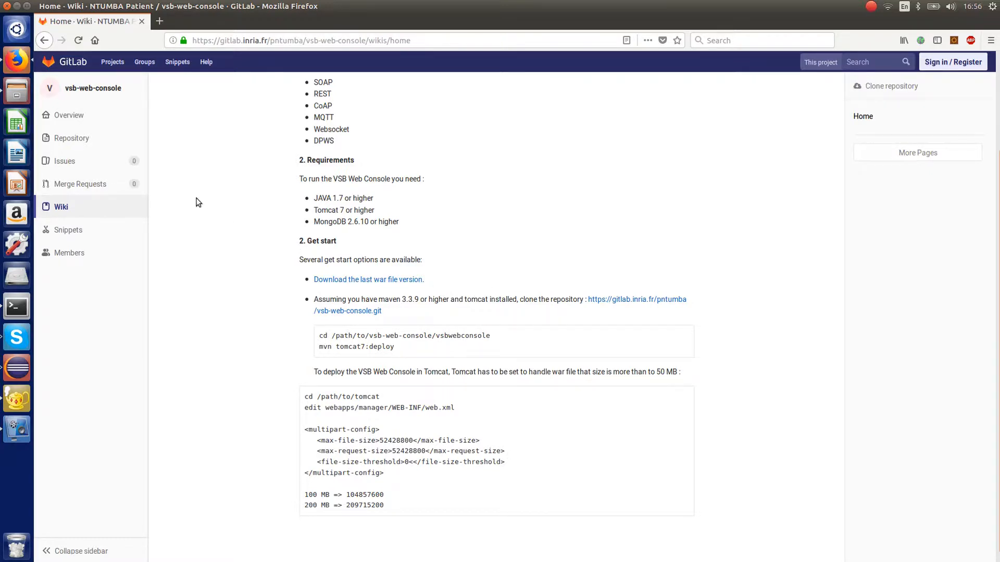
left_click(384, 280)
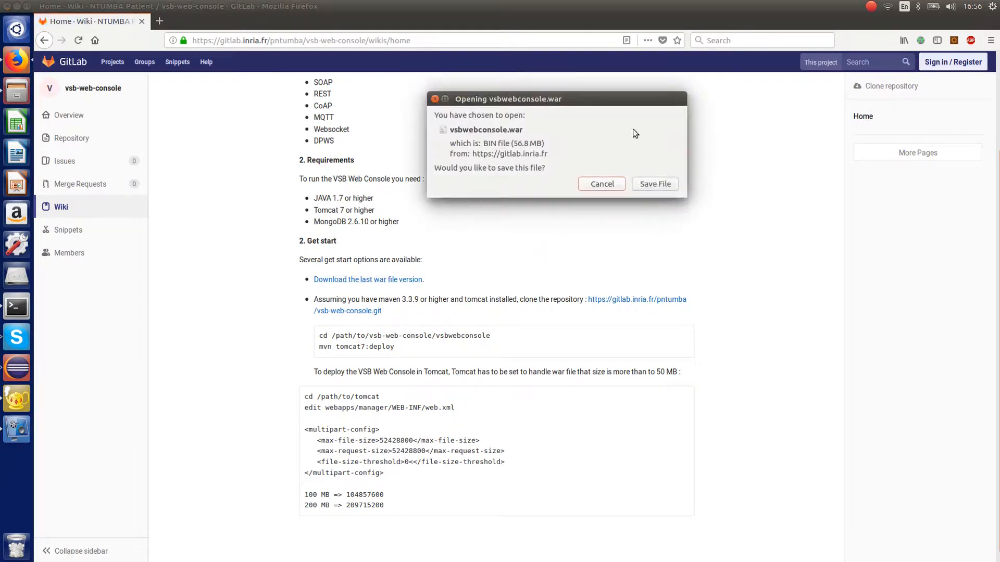
left_click(661, 184)
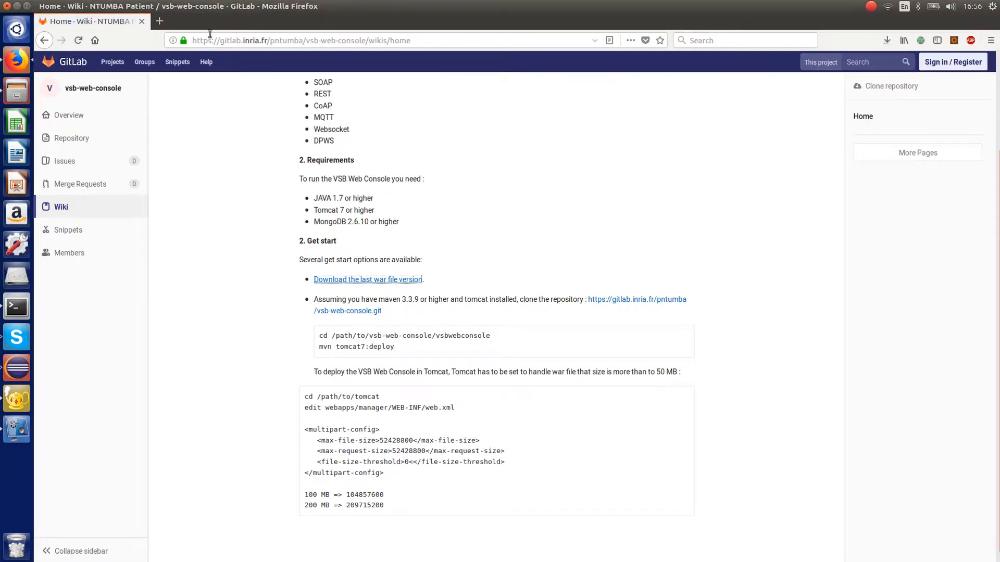
- Open the Tomcat start page at localhost:8080 in a new browser tab
left_click(159, 21)
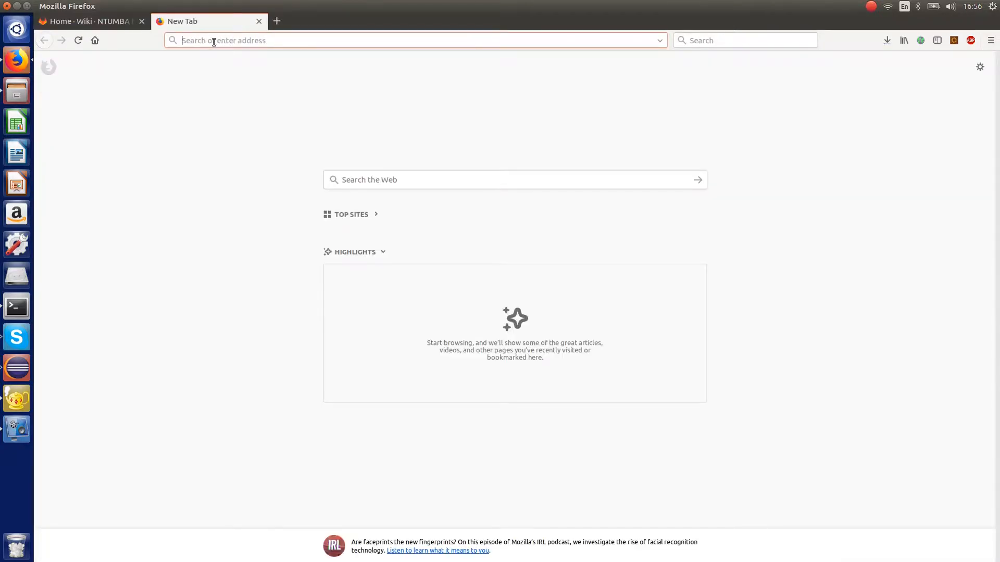
type("loc")
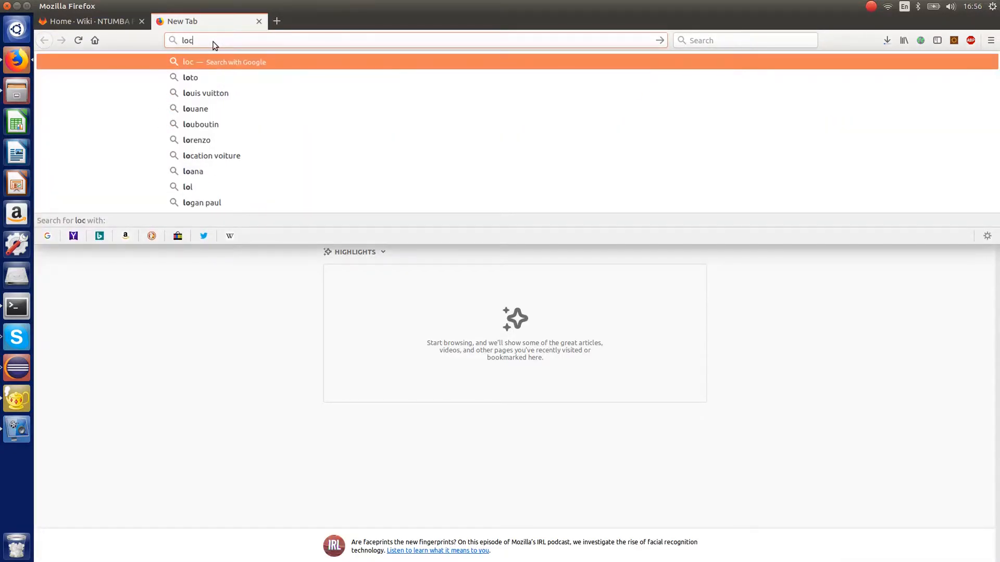
type("al")
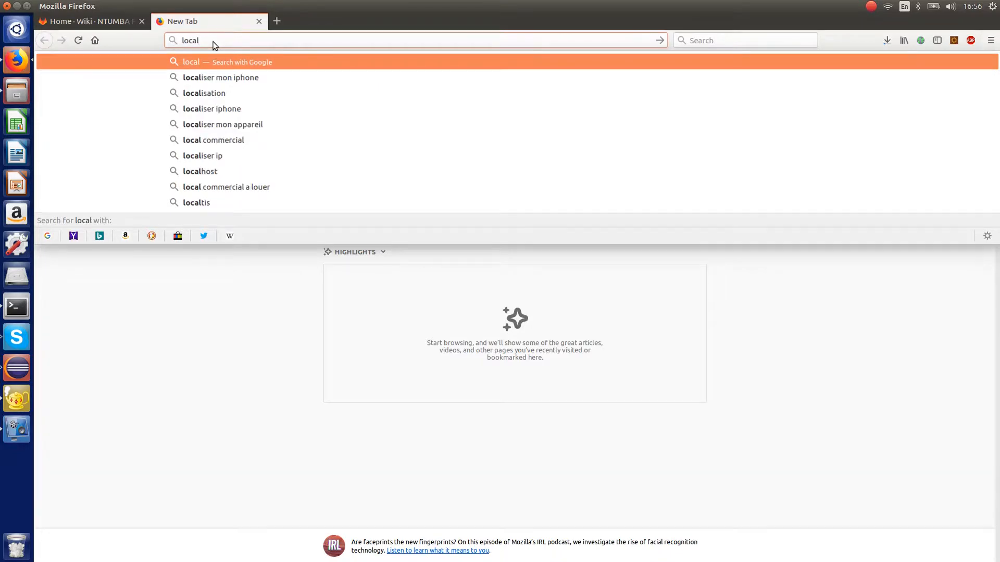
type("host:")
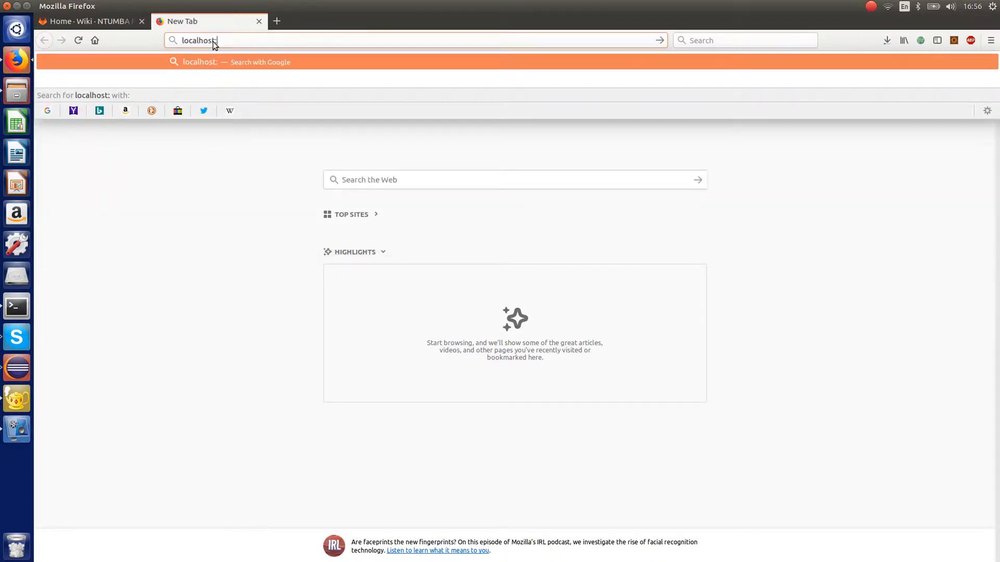
type("8080")
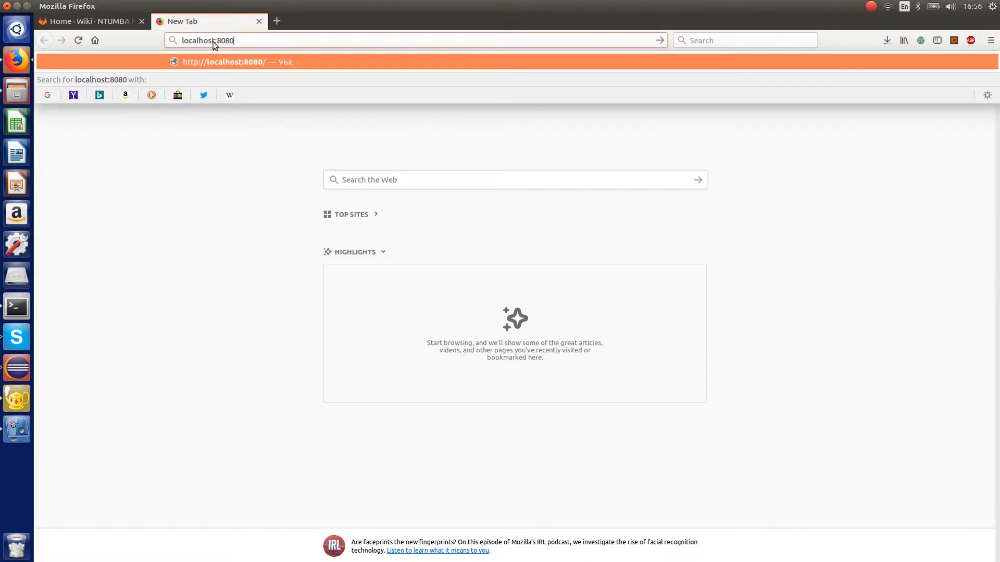
key("Return")
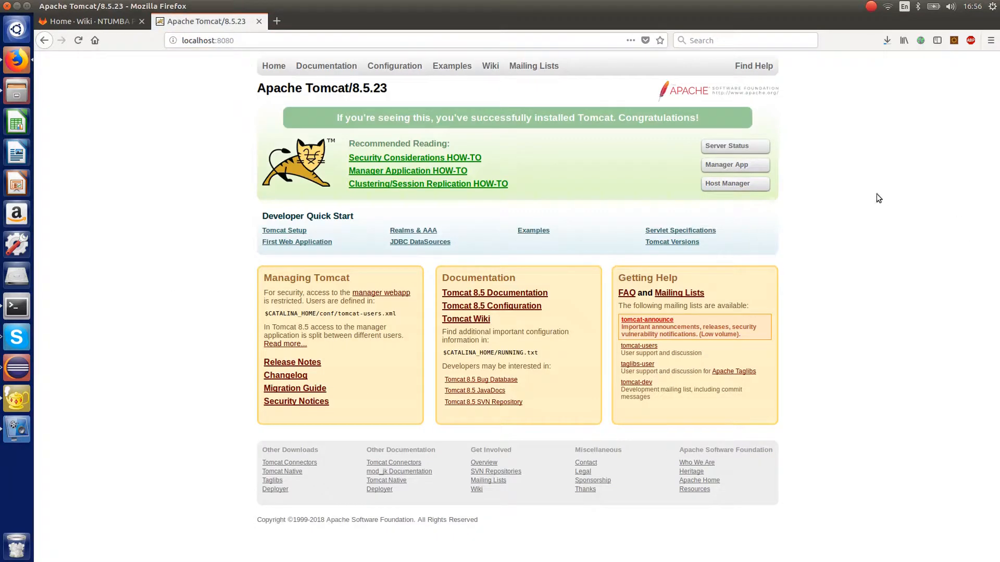
- Open the Tomcat Manager App and sign in with the manager user name and password
left_click(727, 171)
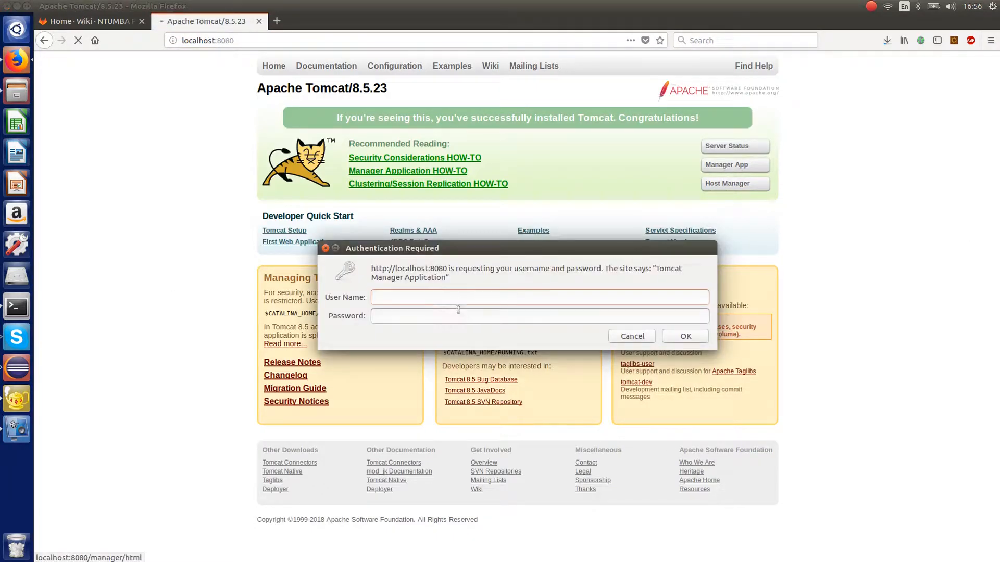
type("admin")
key("Tab")
type("admin")
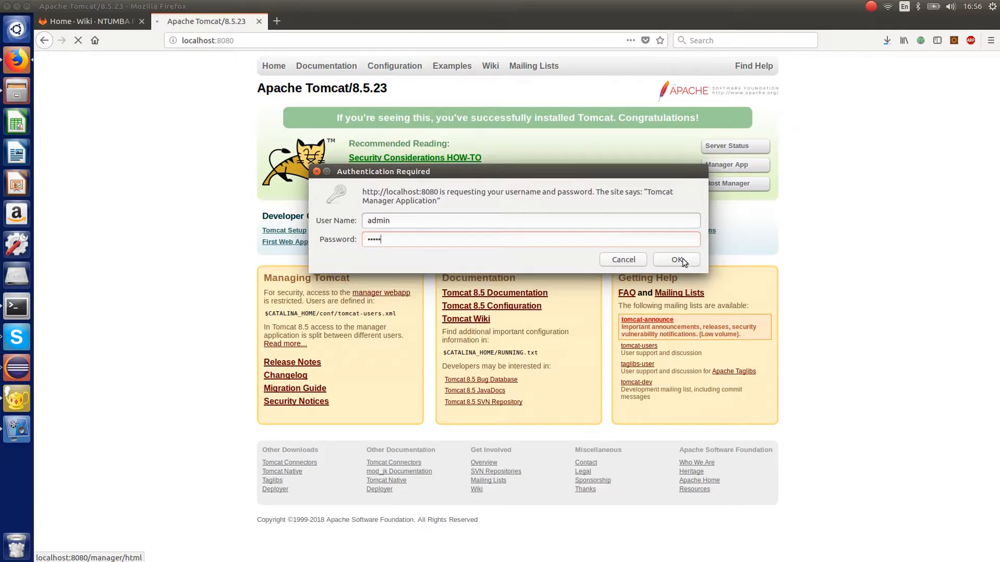
left_click(674, 259)
left_click(627, 89)
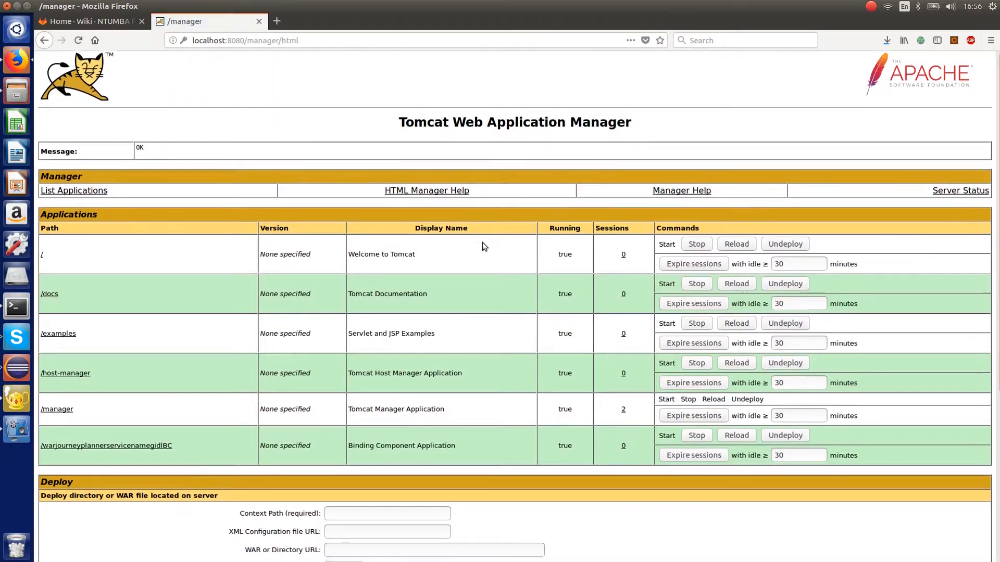
- Check the download progress of vsbwebconsole.war
scroll(500, 255, "down", 3)
scroll(505, 296, "up", 3)
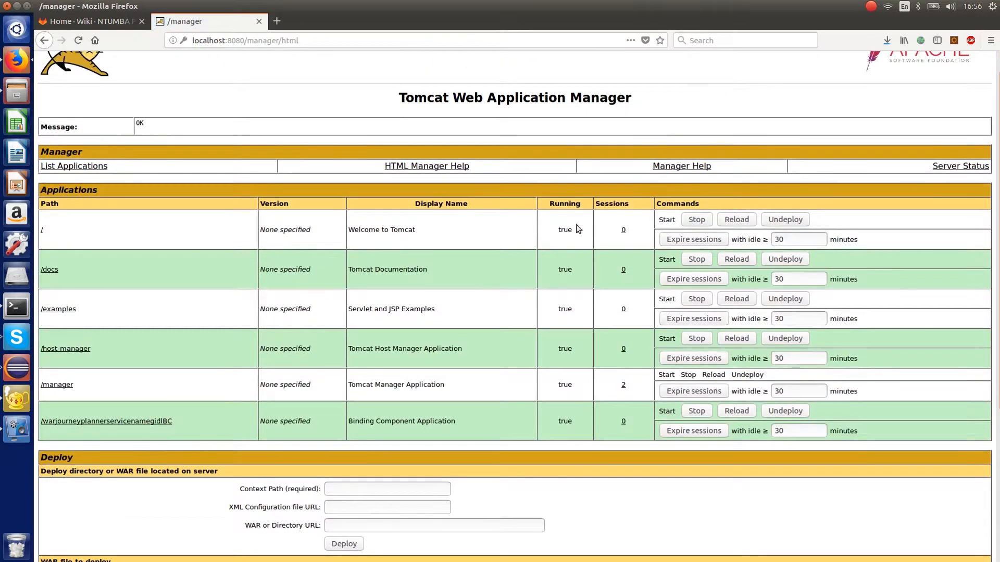
scroll(408, 293, "down", 1)
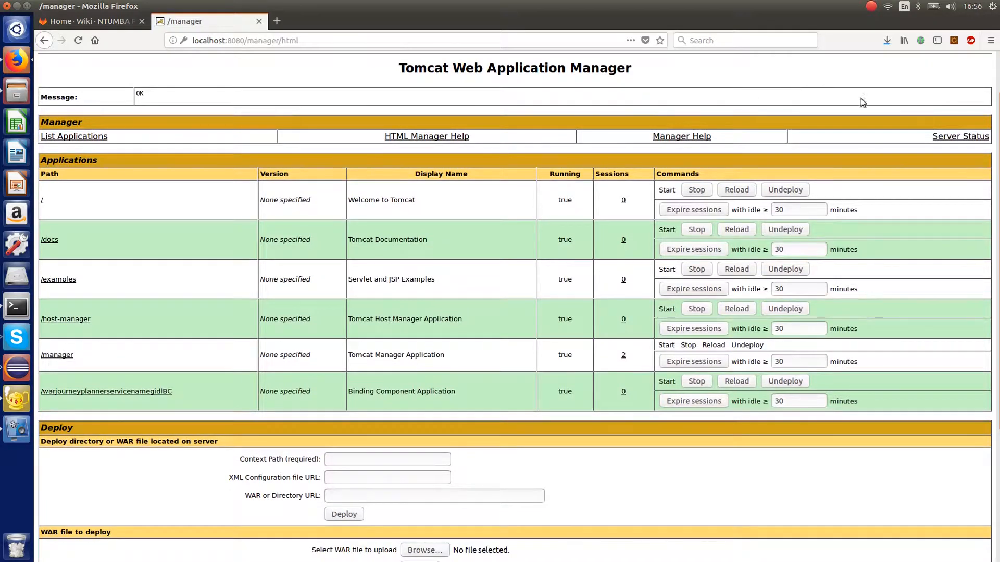
left_click(889, 40)
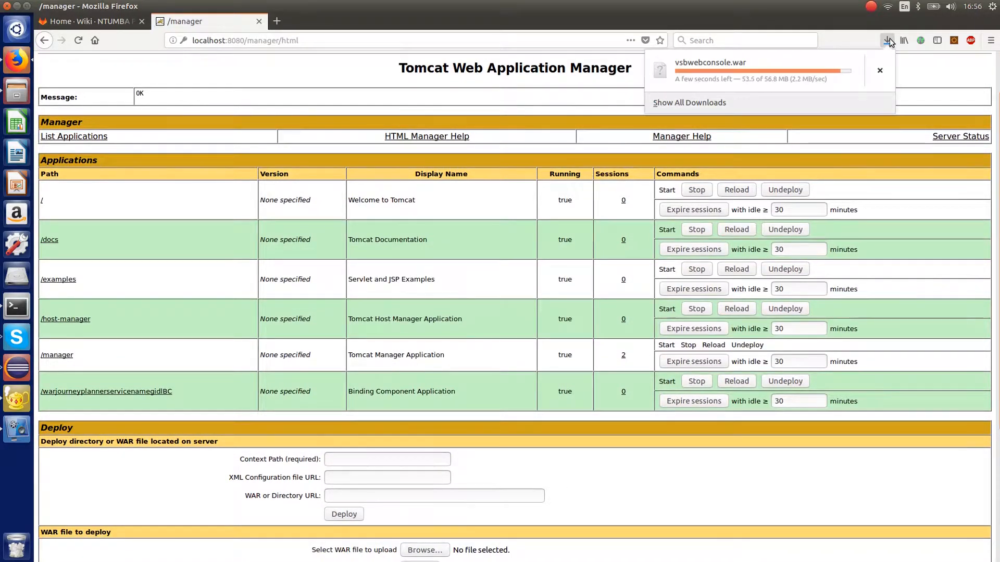
left_click(889, 39)
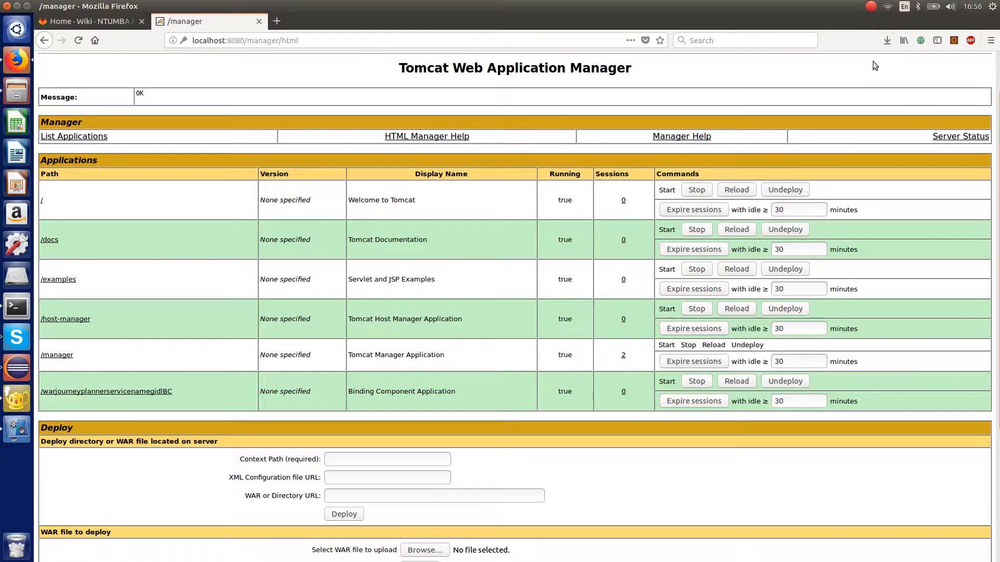
left_click(884, 41)
left_click(882, 41)
left_click(882, 40)
left_click(885, 40)
left_click(885, 40)
left_click(885, 40)
- Select vsbwebconsole.war from the Downloads folder as the WAR file to upload and deploy it to Tomcat
scroll(375, 306, "down", 3)
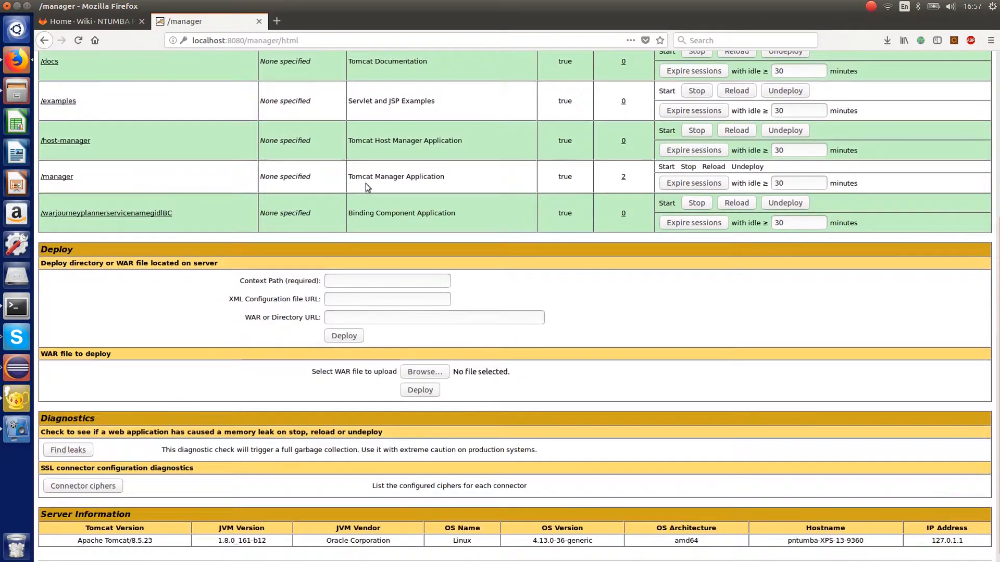
scroll(211, 275, "up", 5)
scroll(229, 275, "down", 3)
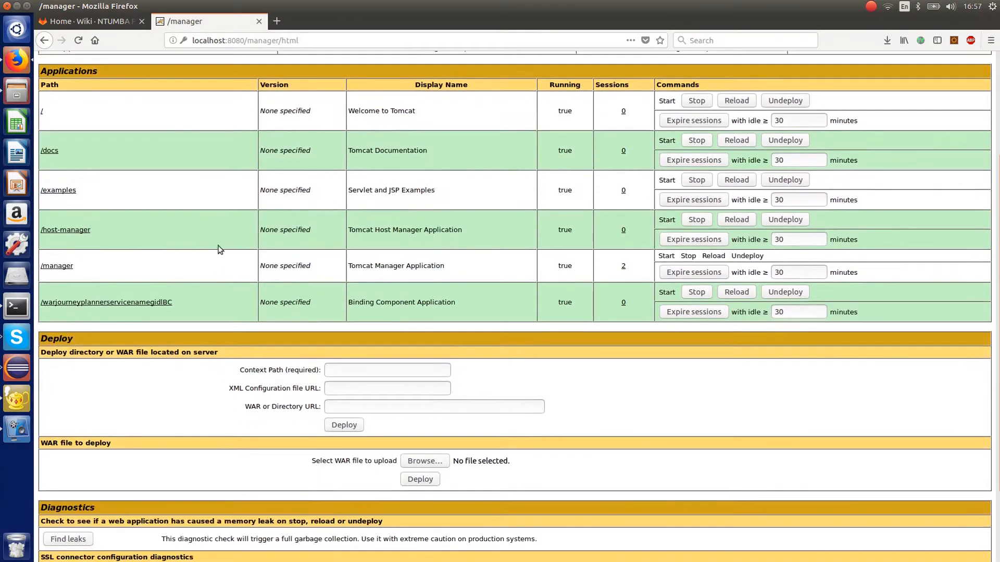
scroll(505, 357, "down", 3)
scroll(501, 337, "up", 2)
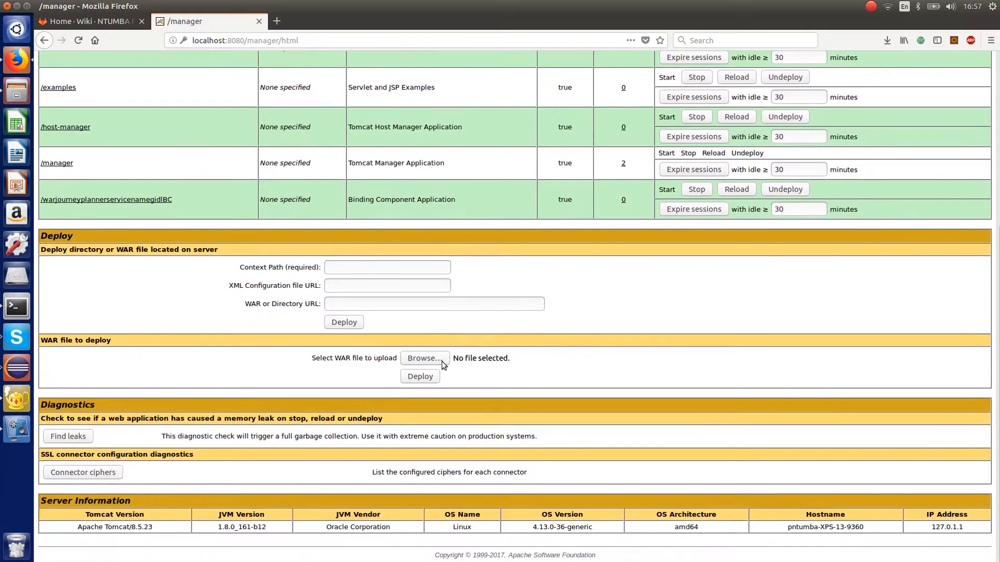
scroll(462, 361, "down", 1)
left_click(434, 361)
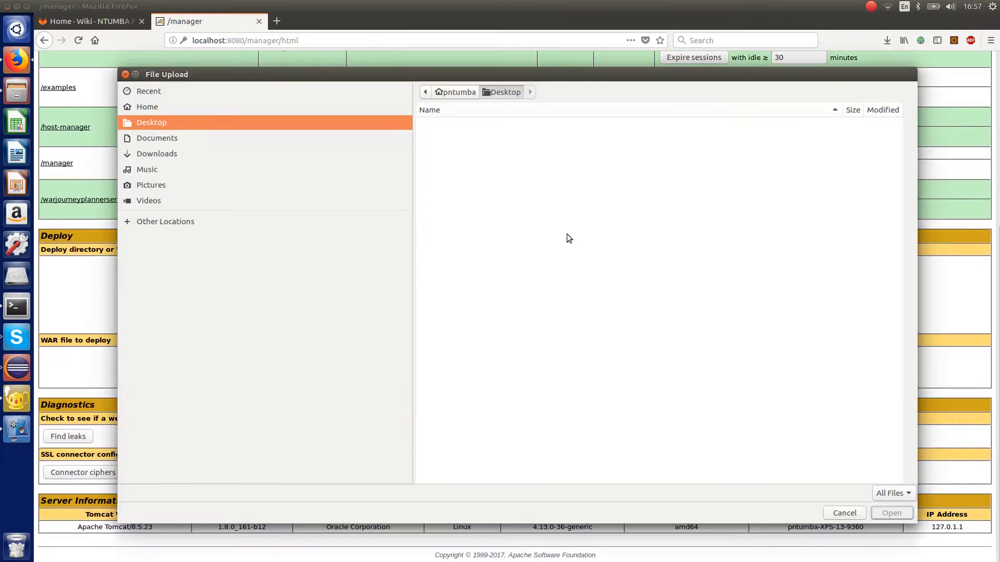
left_click(159, 153)
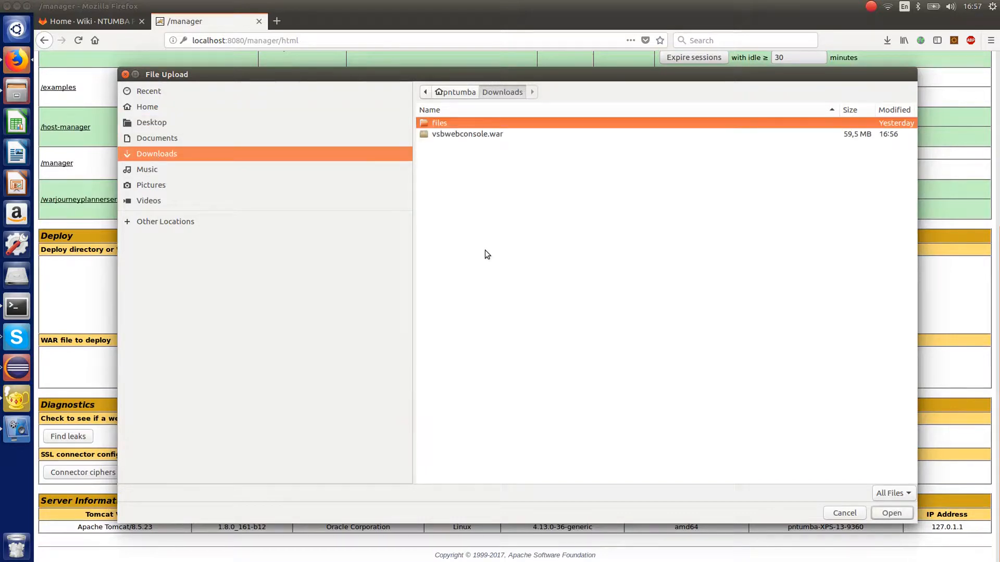
left_click(473, 135)
left_click(891, 513)
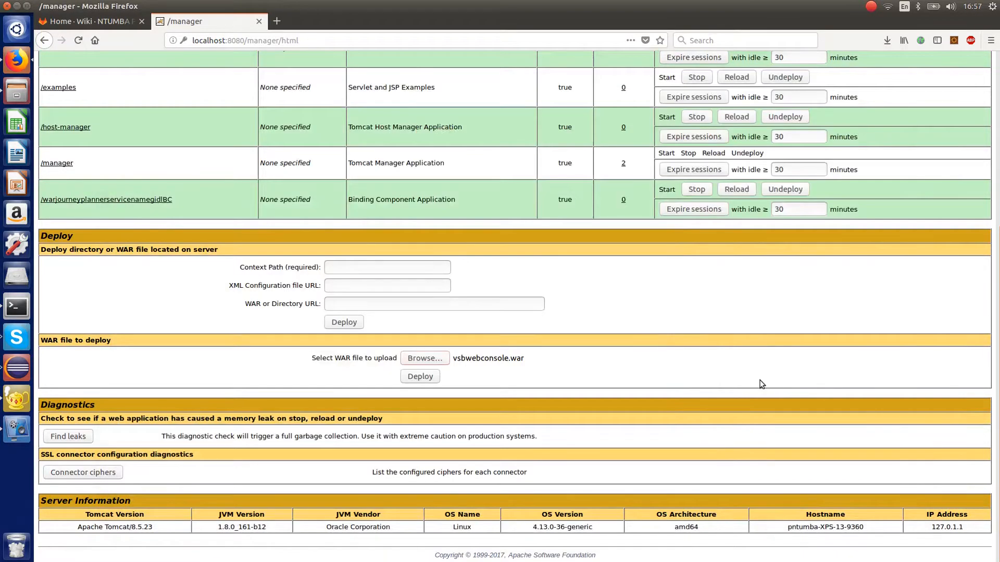
left_click(425, 377)
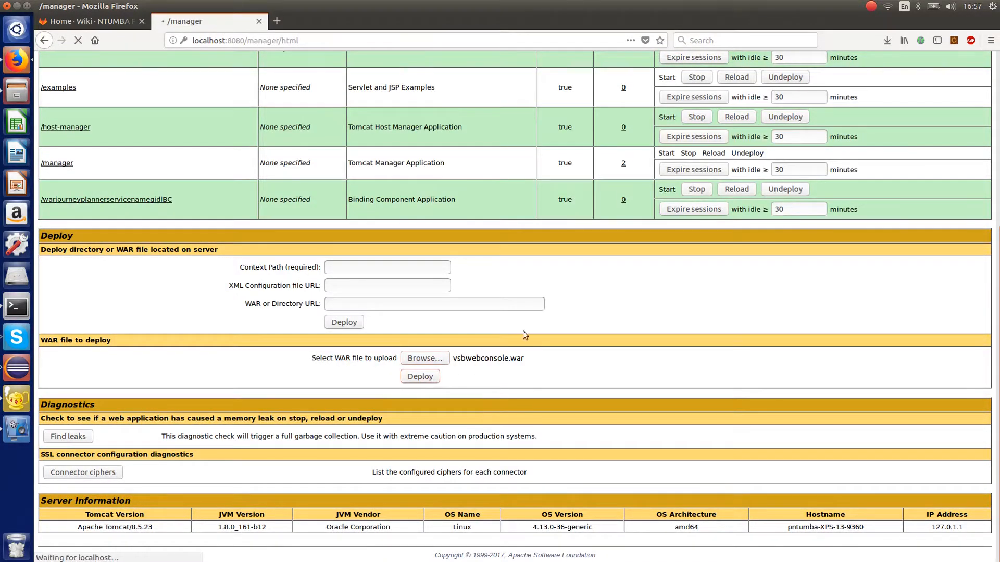
- Open the deployed /vsbwebconsole application in a new browser tab and go to its home page
scroll(544, 373, "up", 2)
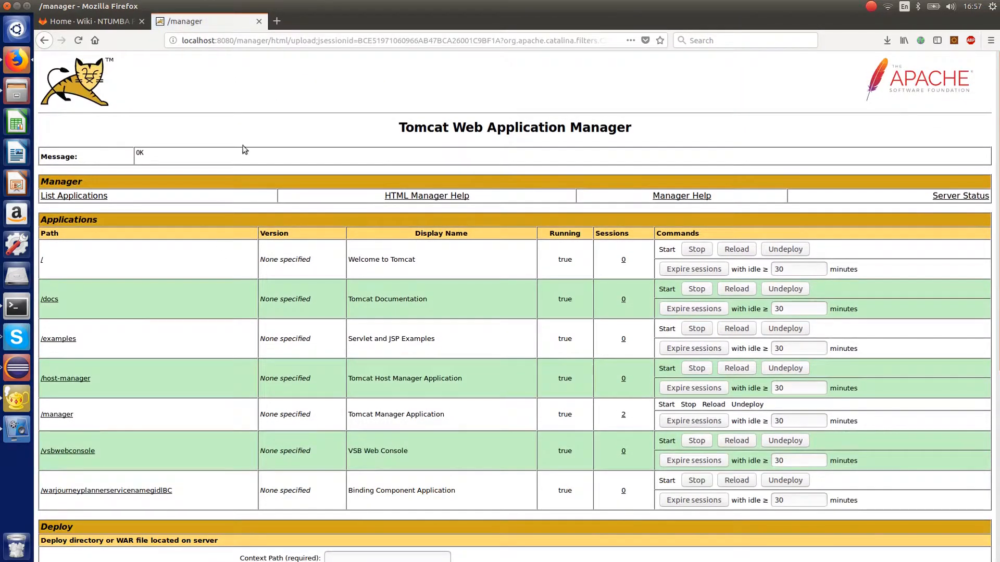
scroll(161, 197, "down", 5)
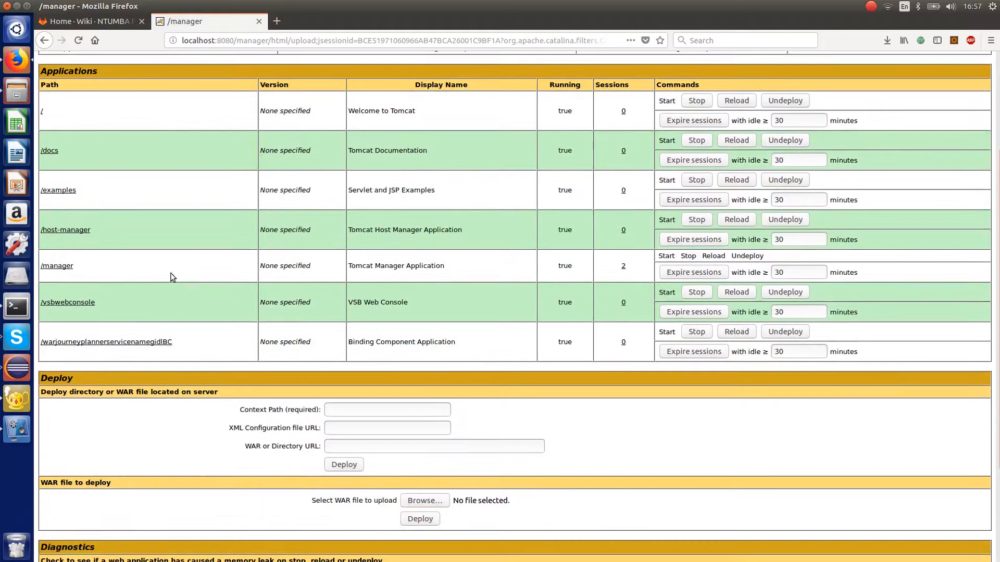
right_click(87, 303)
left_click(138, 309)
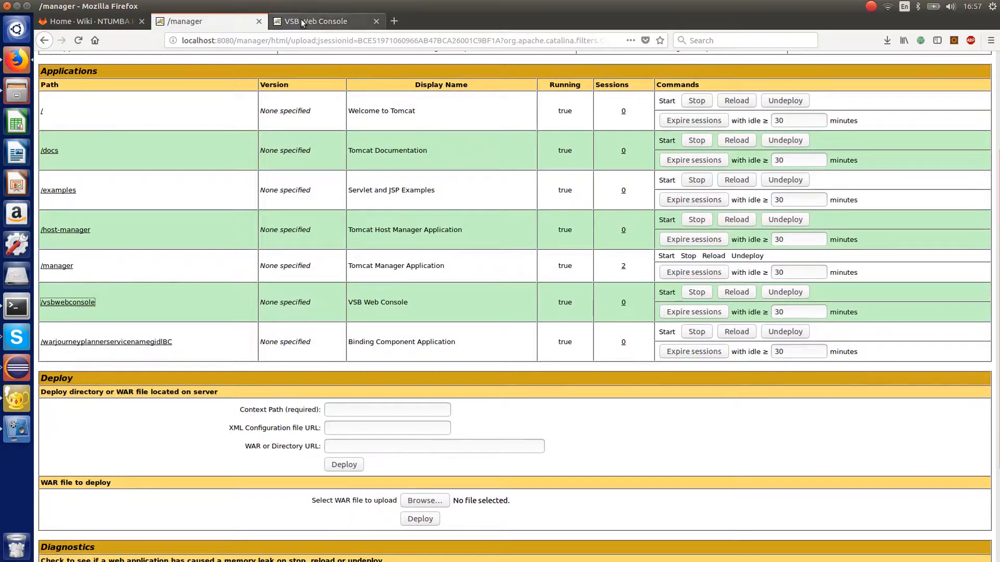
left_click(302, 22)
left_click(82, 88)
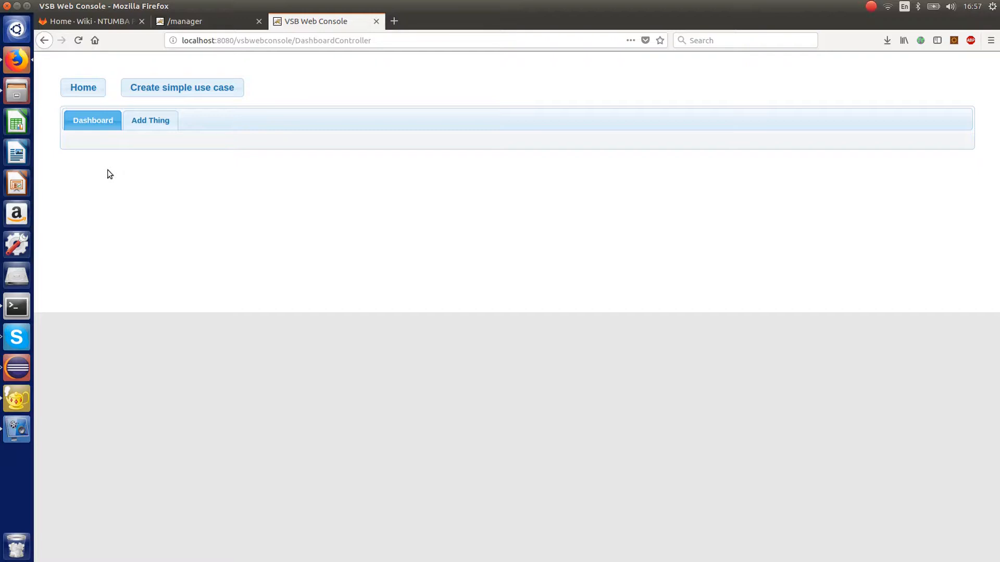
- Start adding a thing named Estimator with thing type SERVICE
left_click(160, 122)
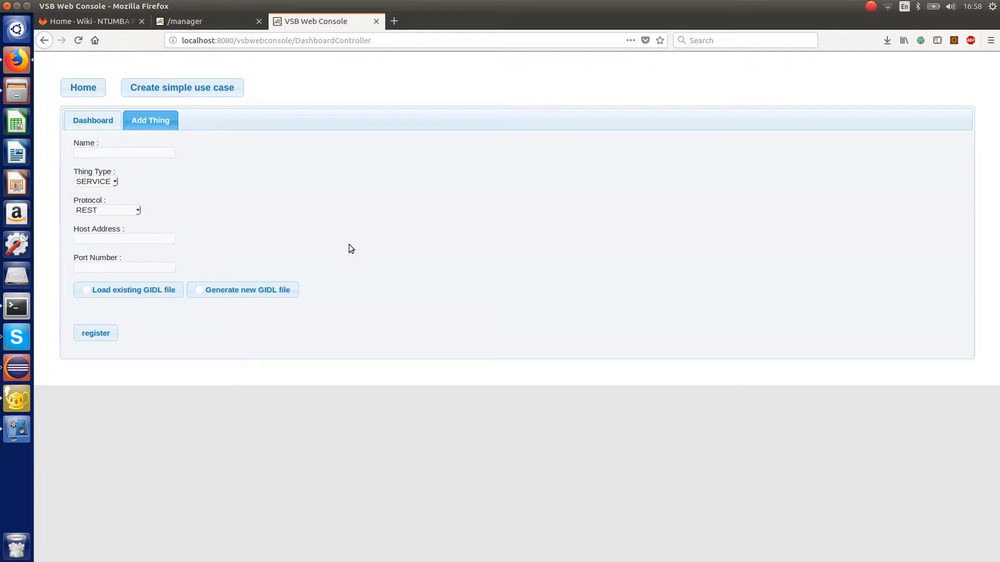
left_click(100, 151)
type("Estimator")
left_click(116, 181)
left_click(206, 177)
left_click(184, 180)
- Set the thing's host address to 192.168.0.101 and its port number to 1111
left_click(111, 243)
type("192.168.0.101")
left_click(105, 267)
type("1111")
- Choose to generate a new GIDL file for the thing and add an operation to it
left_click(194, 290)
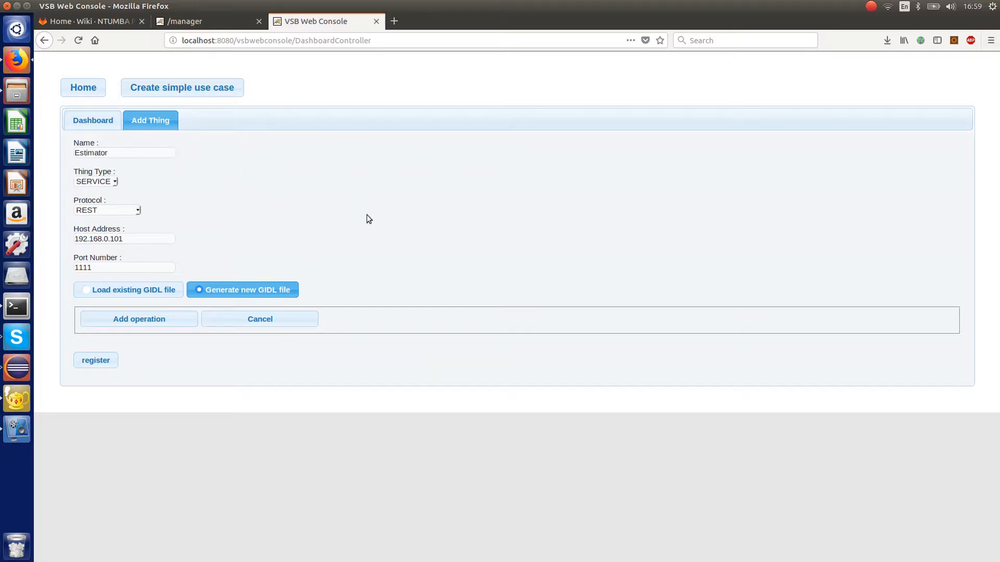
left_click(139, 320)
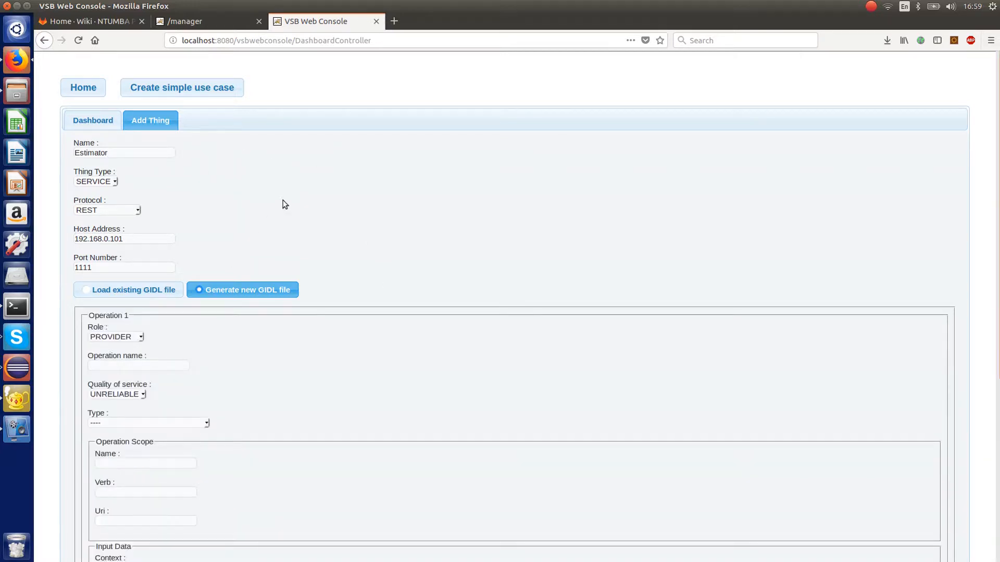
- Name the operation temperature and set its quality of service to RELIABLE and its type to ONE WAY
scroll(292, 250, "down", 3)
left_click(121, 244)
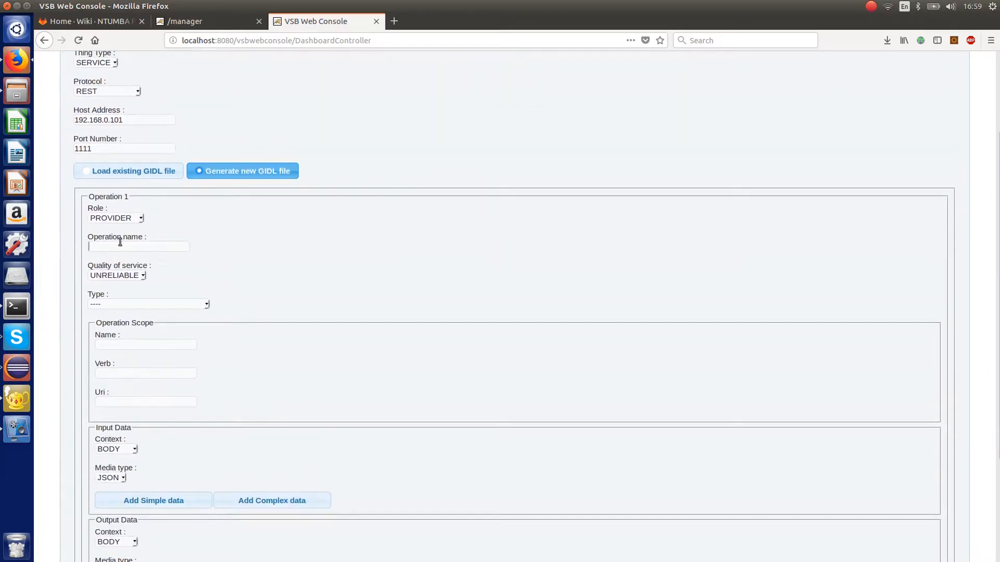
type("temperatu")
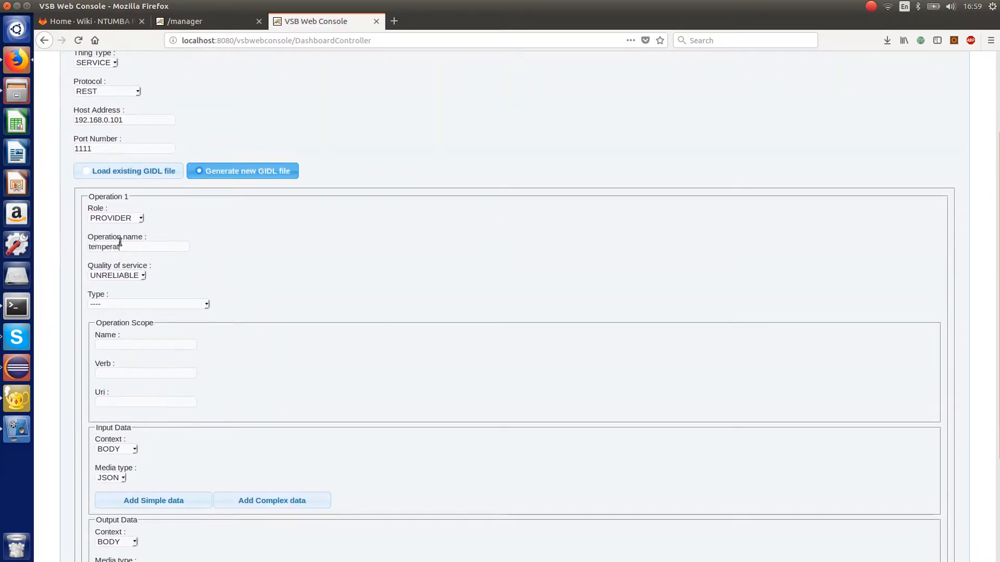
type("re")
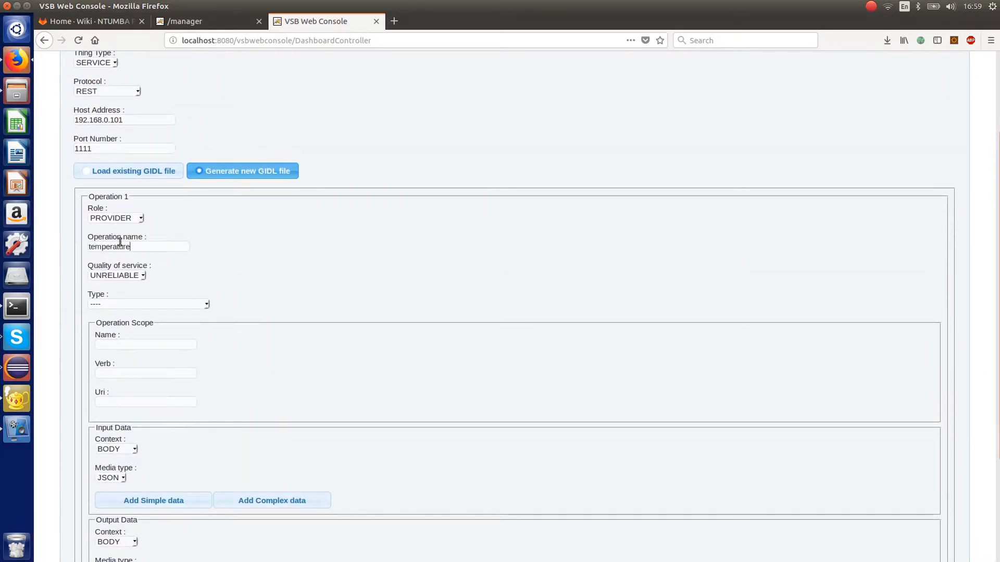
left_click(137, 275)
left_click(123, 299)
scroll(321, 257, "down", 1)
scroll(320, 252, "down", 1)
left_click(177, 245)
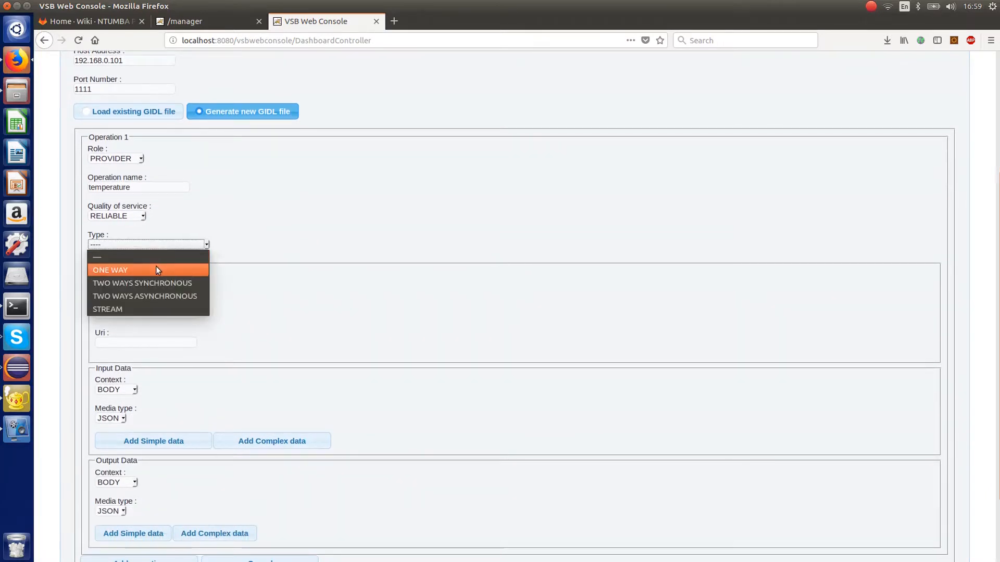
left_click(155, 267)
- Fill in the operation scope with name temperature, verb POST and URI temperature
left_click(141, 285)
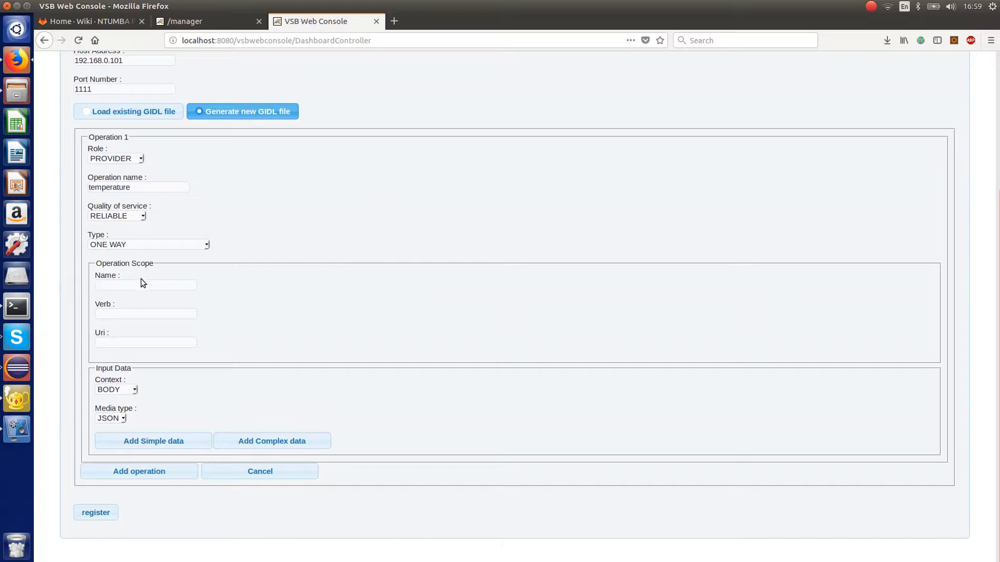
double_click(109, 265)
left_click(266, 276)
left_click_drag(139, 187, 89, 184)
key("ctrl+c")
left_click(122, 289)
key("ctrl+v")
left_click(136, 317)
scroll(309, 282, "up", 2)
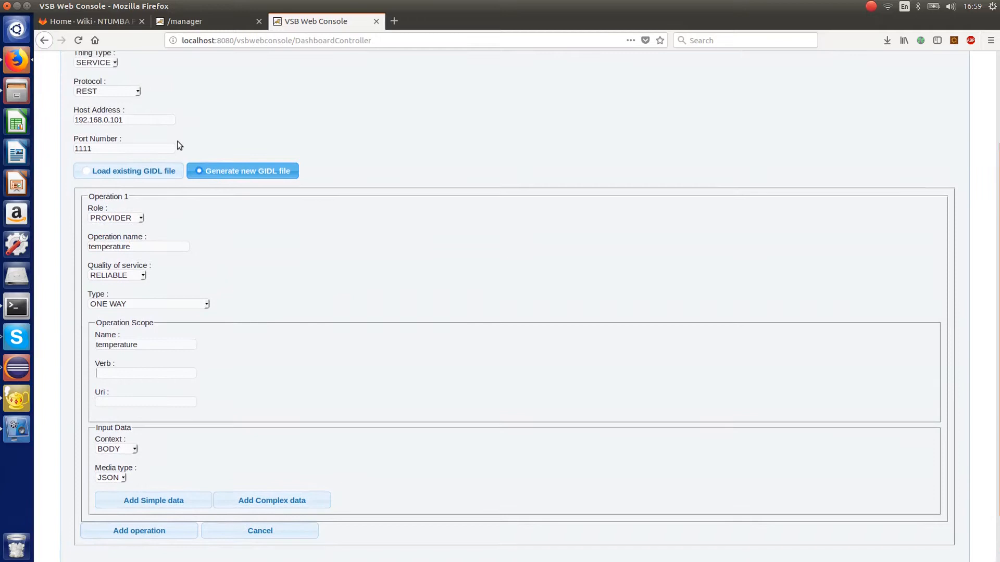
type("POST")
double_click(149, 345)
key("ctrl+c")
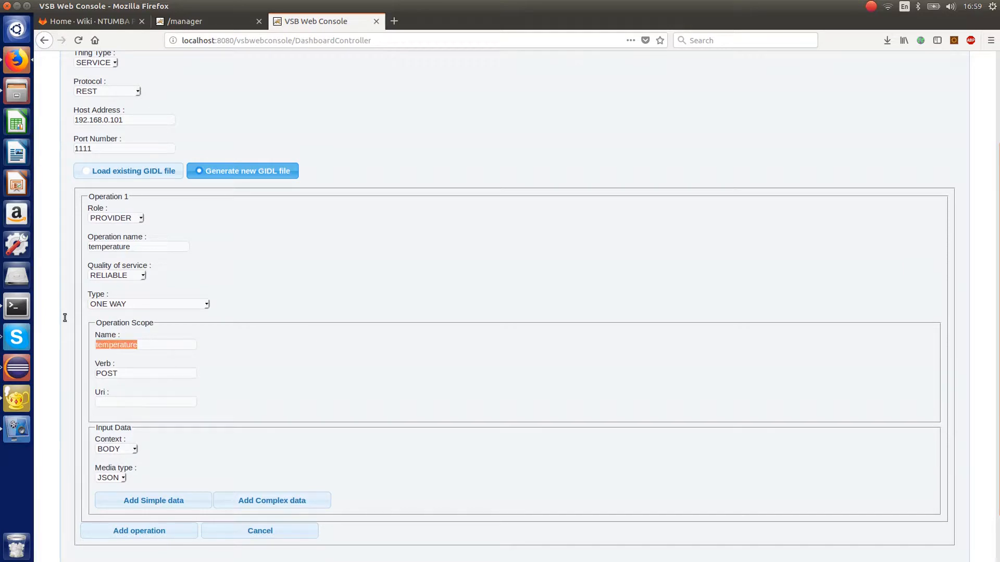
left_click(151, 402)
key("ctrl+v")
- Add a simple input data item named temp with type DOUBLE to the operation
scroll(412, 354, "down", 2)
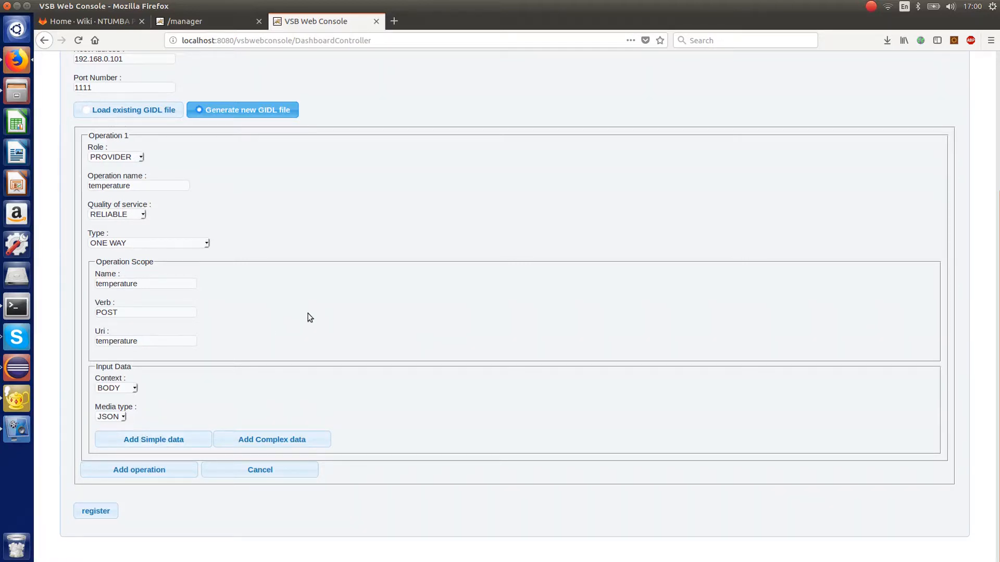
left_click(166, 437)
scroll(308, 315, "down", 5)
left_click(122, 324)
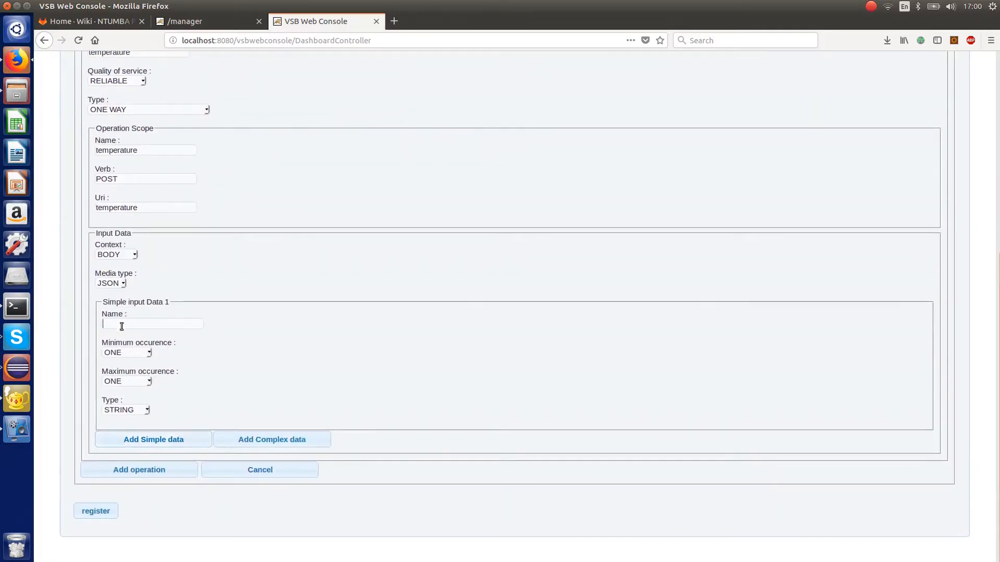
type("temp")
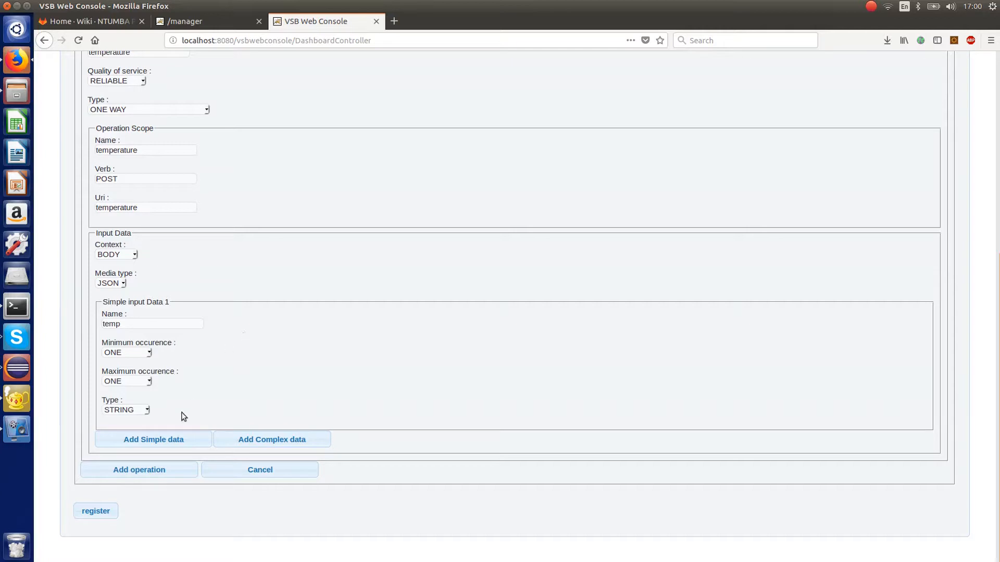
left_click(143, 410)
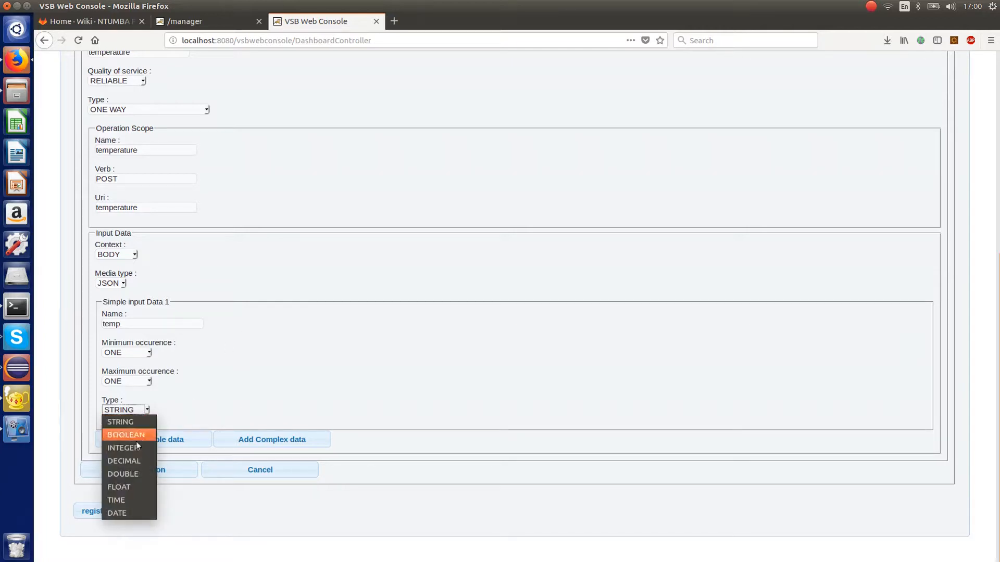
left_click(125, 474)
- Register the Estimator service and return to the console's home page
scroll(257, 359, "up", 6)
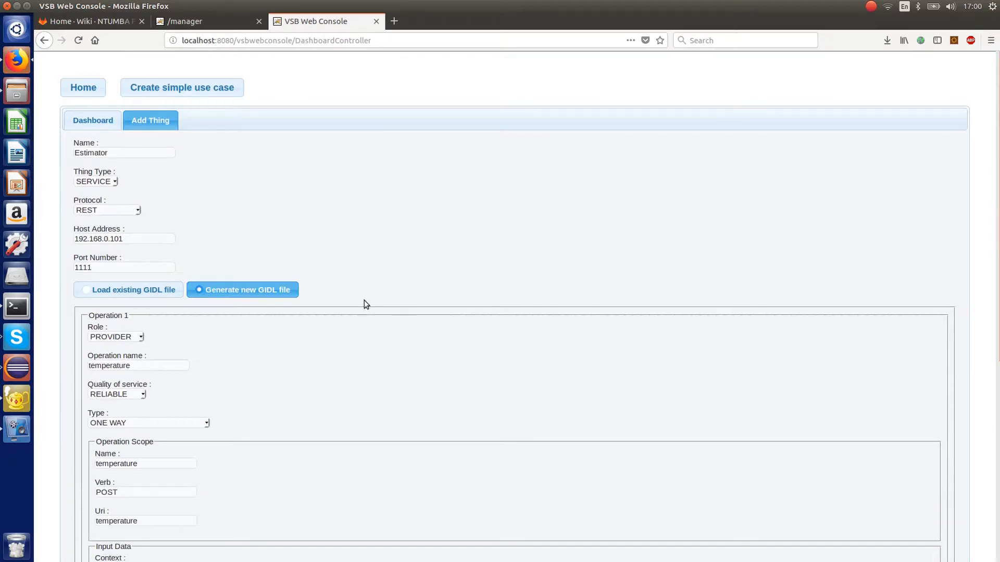
scroll(364, 300, "down", 6)
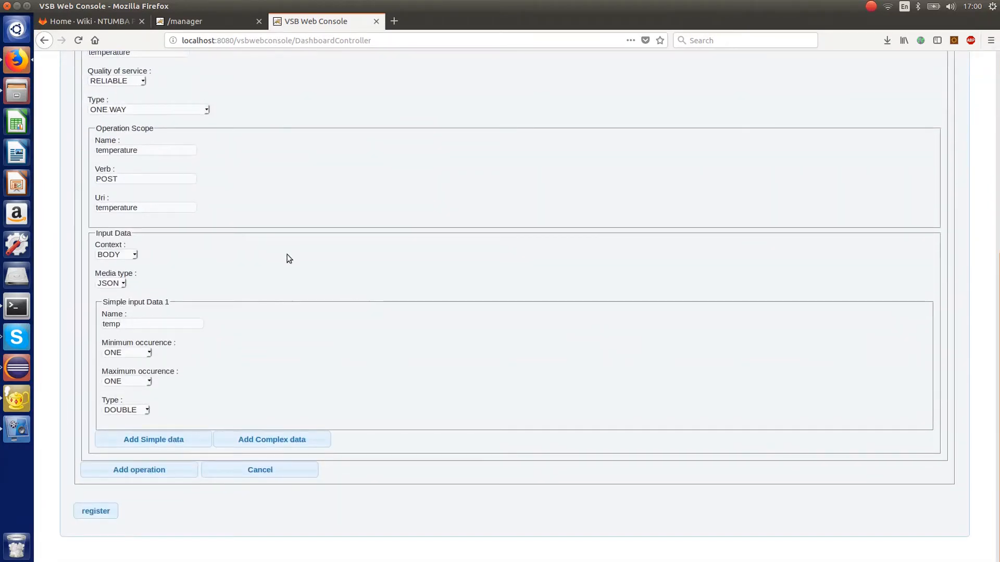
scroll(289, 261, "up", 6)
scroll(389, 223, "down", 1)
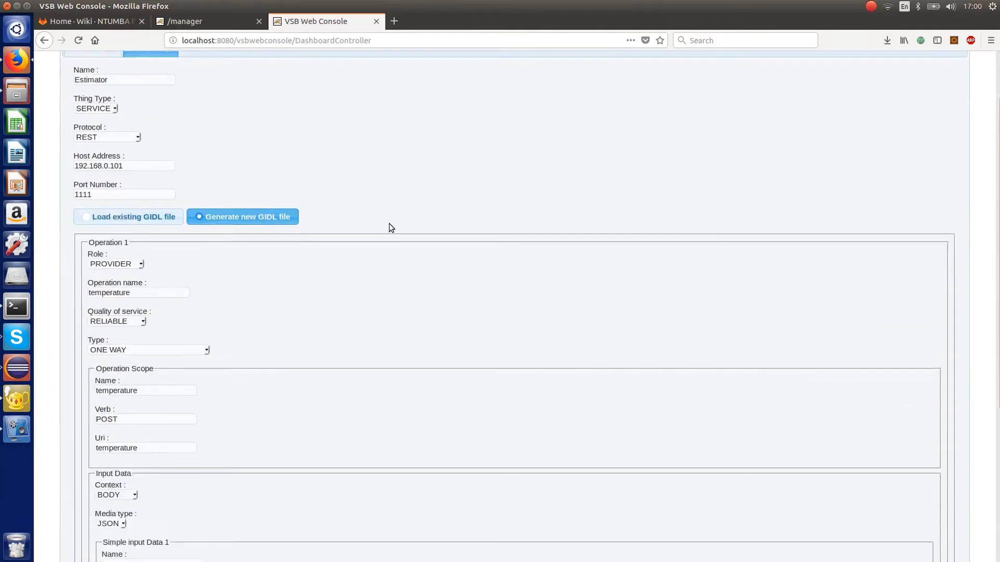
scroll(389, 223, "down", 5)
left_click(98, 513)
scroll(397, 334, "up", 6)
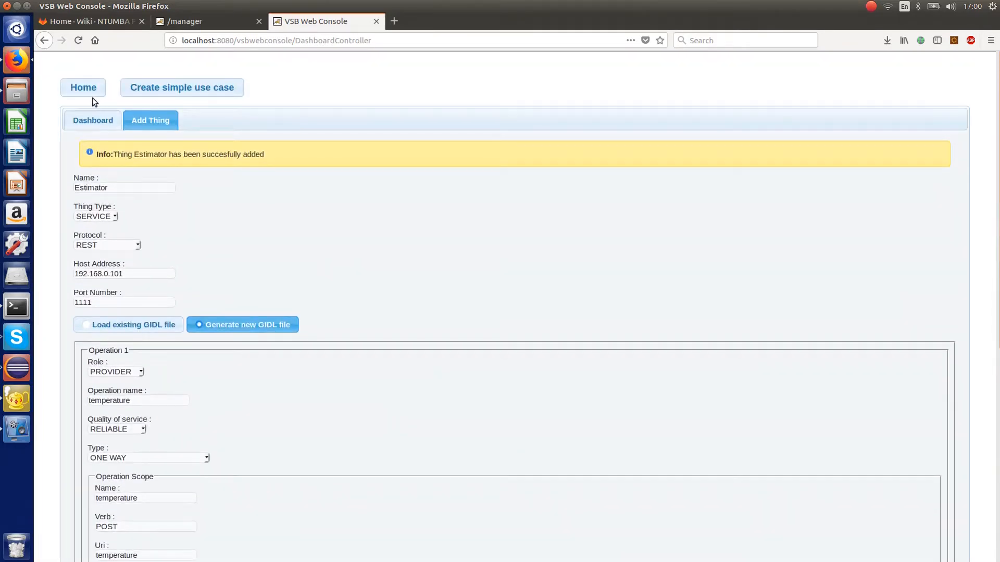
left_click(85, 90)
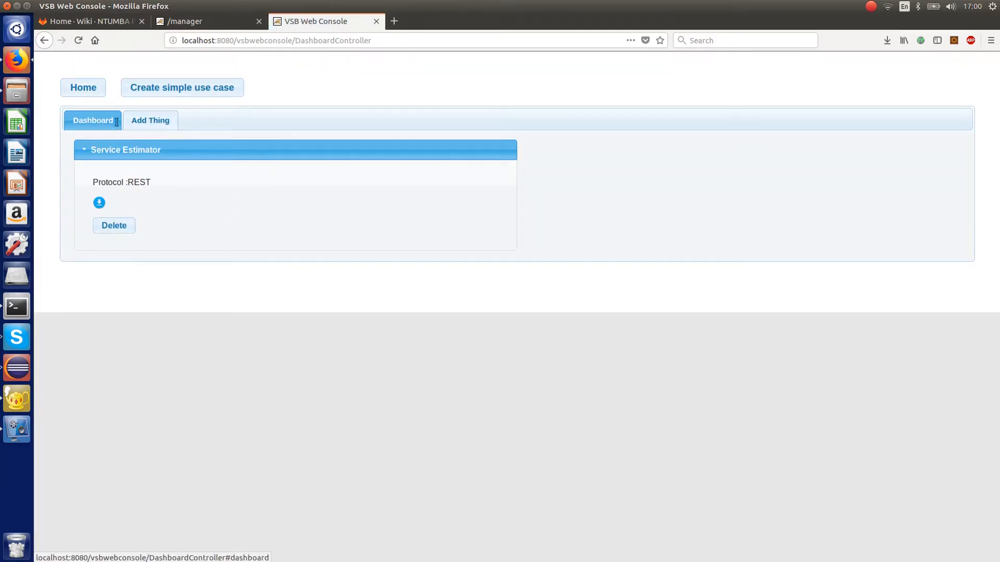
- Start adding a thing named temperature with thing type DEVICE and protocol COAP
left_click(150, 120)
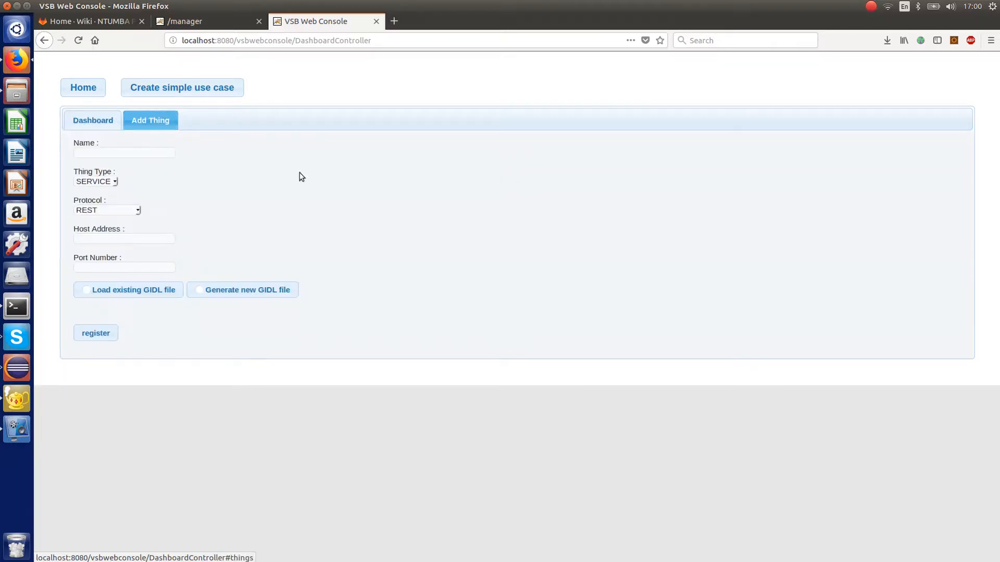
left_click(110, 152)
type("temperature")
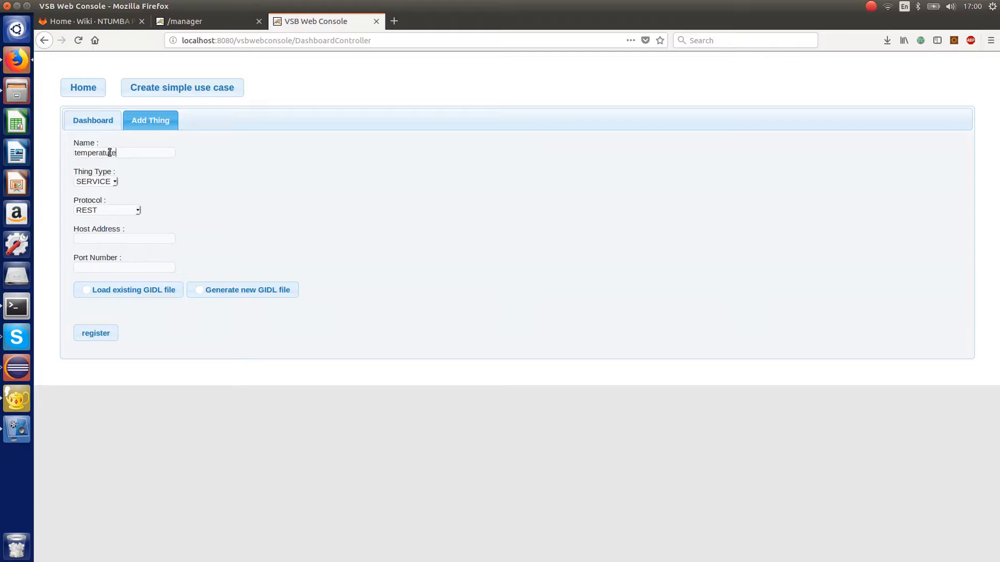
left_click(106, 181)
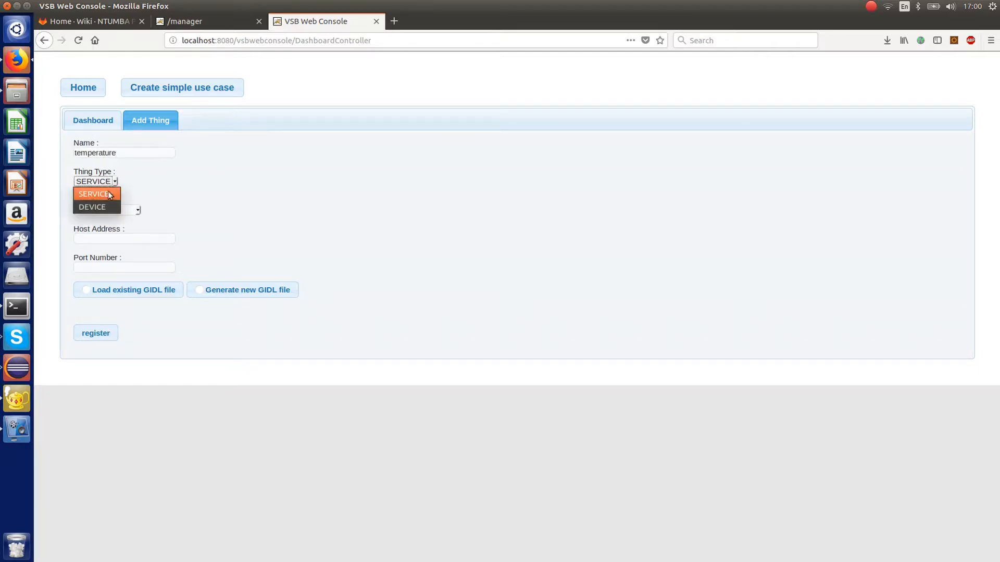
left_click(117, 205)
left_click(134, 211)
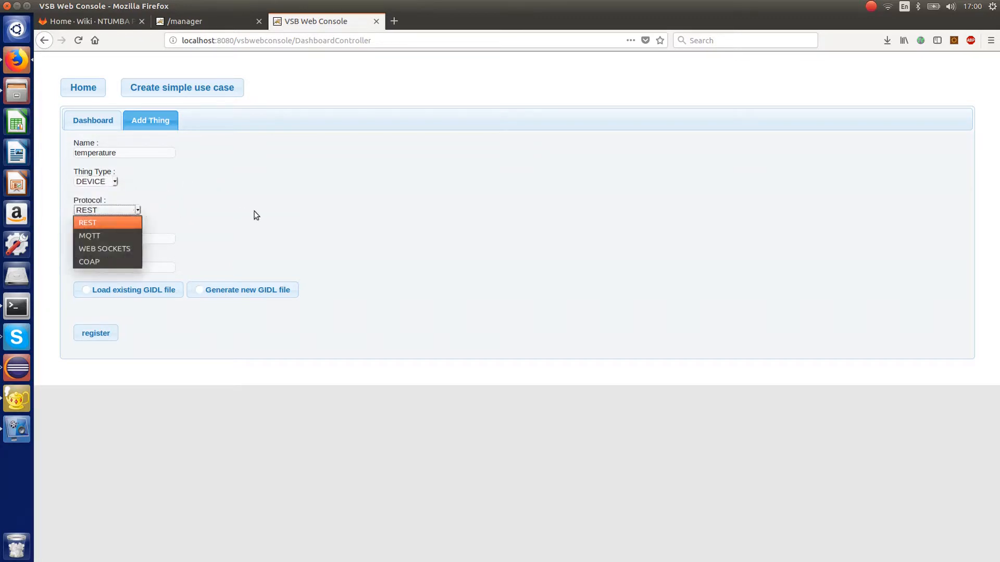
left_click(92, 262)
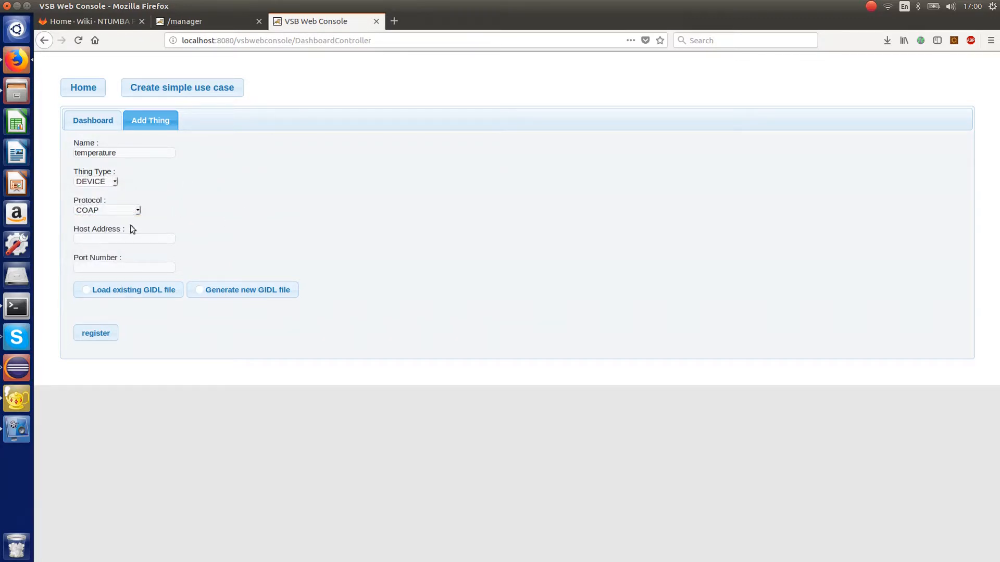
- Set the temperature device's host address to 192.168.0.102 and its port number to 8891
left_click(99, 238)
type("192.168.0.102")
left_click(103, 267)
type("8891")
- Choose to generate a new GIDL file for the device and add an operation named temperature
left_click(198, 290)
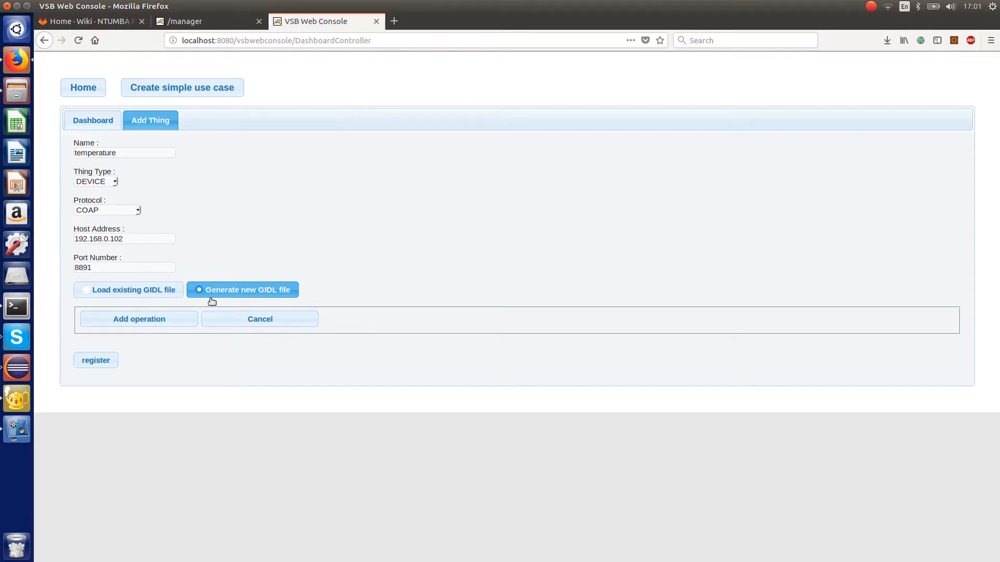
left_click(154, 322)
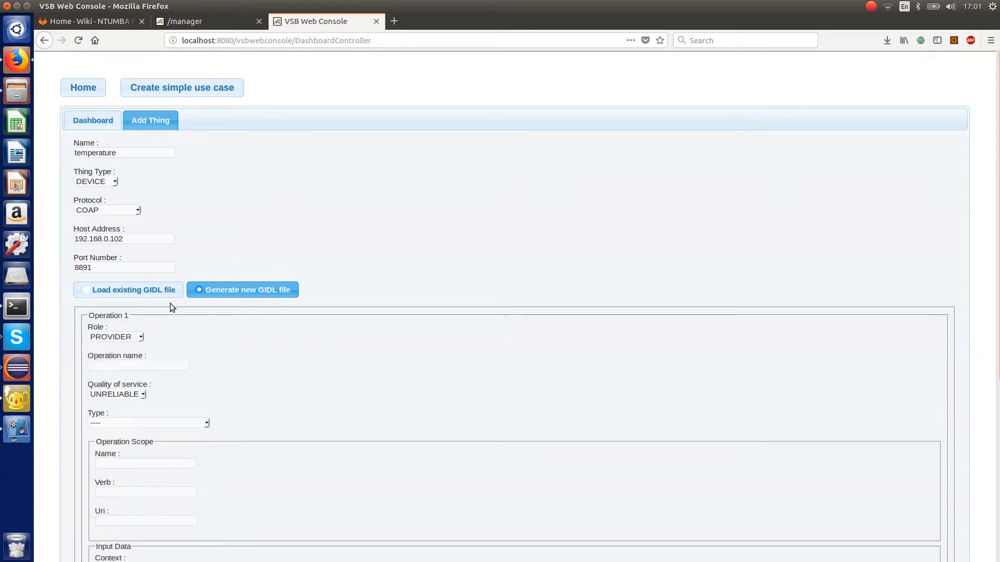
scroll(351, 165, "down", 5)
left_click(170, 217)
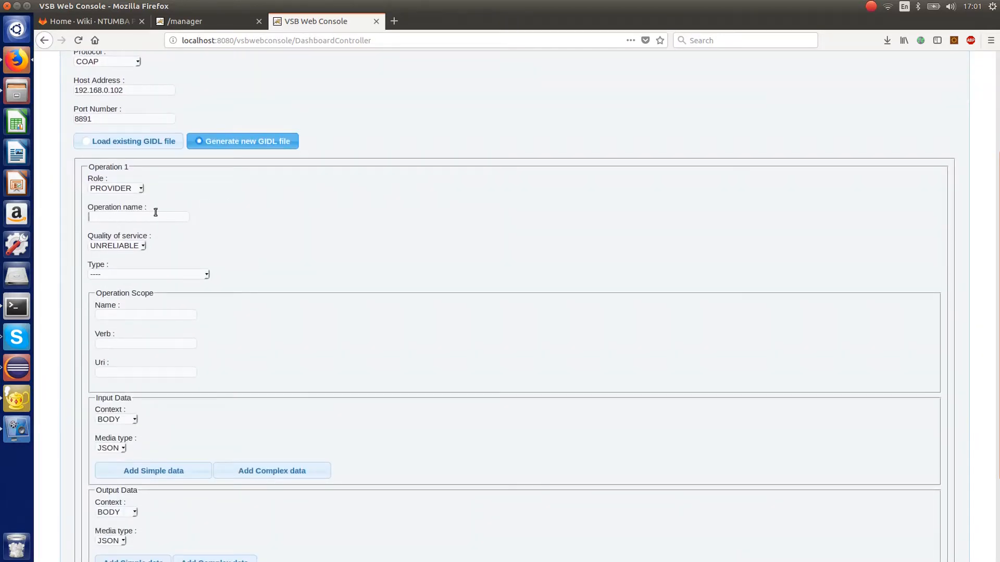
type("te")
left_click_drag(141, 218, 42, 208)
key("ctrl+c")
left_click(286, 215)
- Set the device operation's type to ONE WAY
scroll(297, 307, "up", 5)
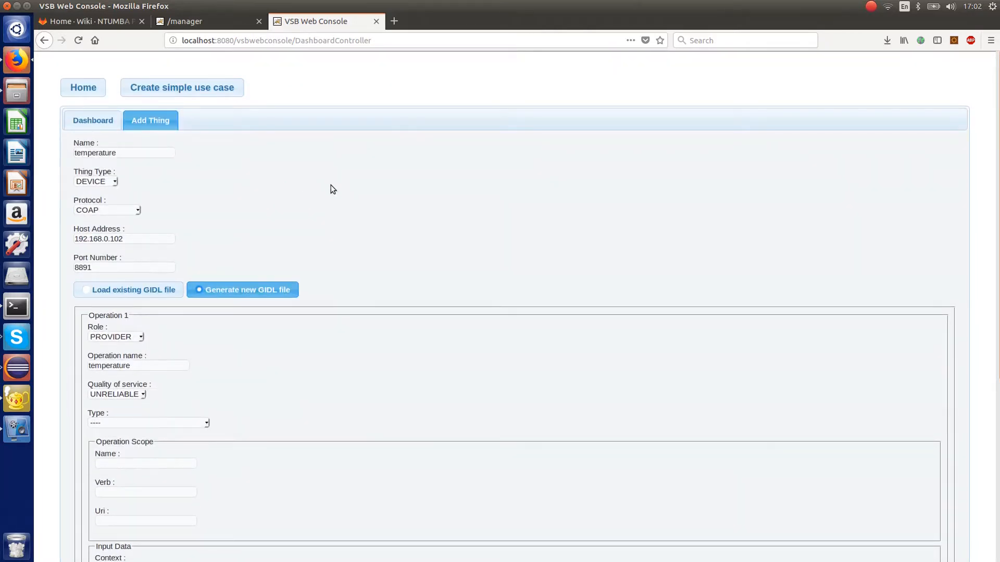
scroll(334, 188, "down", 5)
left_click(204, 275)
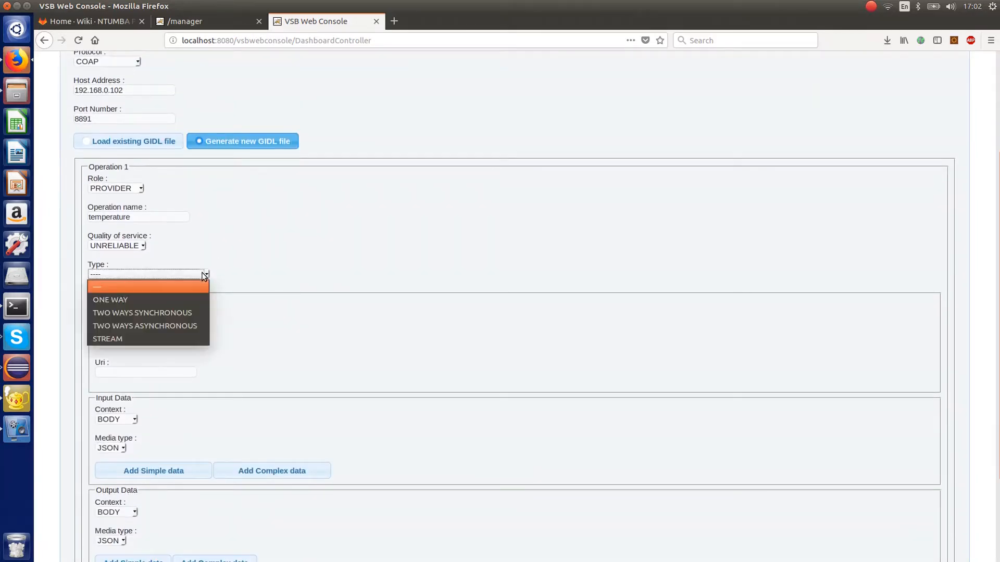
left_click(140, 300)
- Fill in the device operation's scope with name temperature, verb GET and URI temperature
scroll(320, 228, "down", 1)
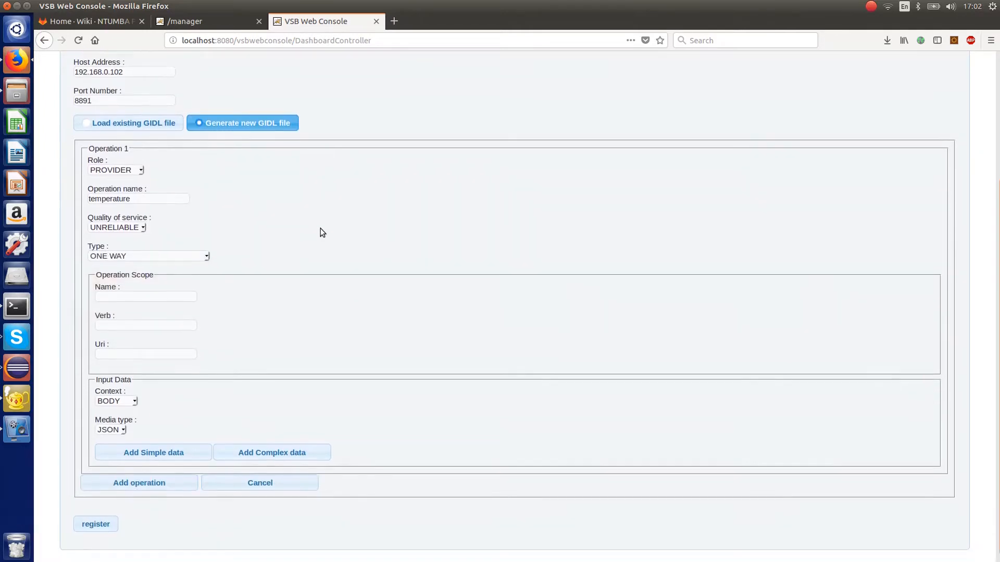
left_click(113, 284)
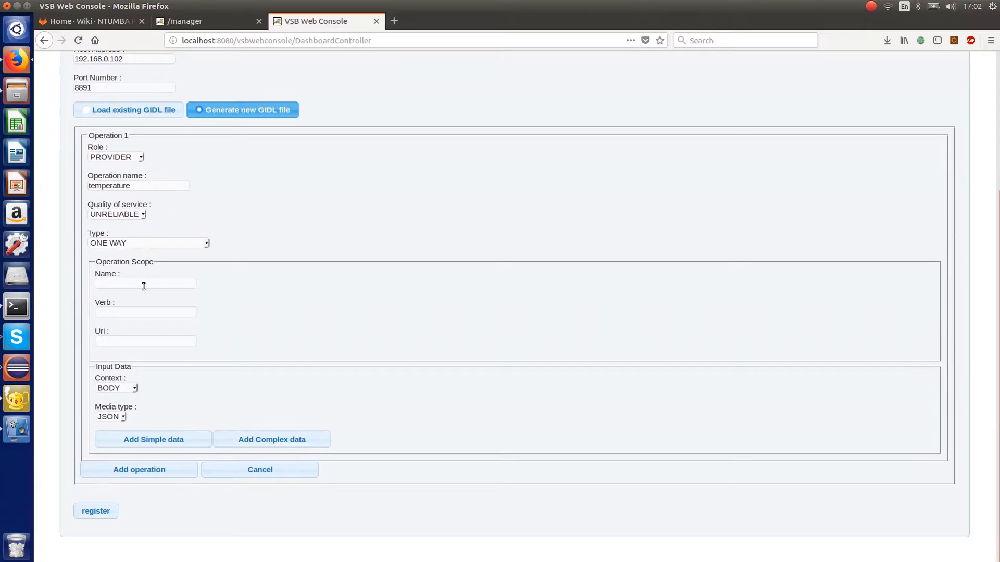
key("ctrl+v")
left_click(123, 313)
type("GET")
left_click_drag(96, 303, 153, 301)
left_click(259, 312)
scroll(262, 314, "up", 4)
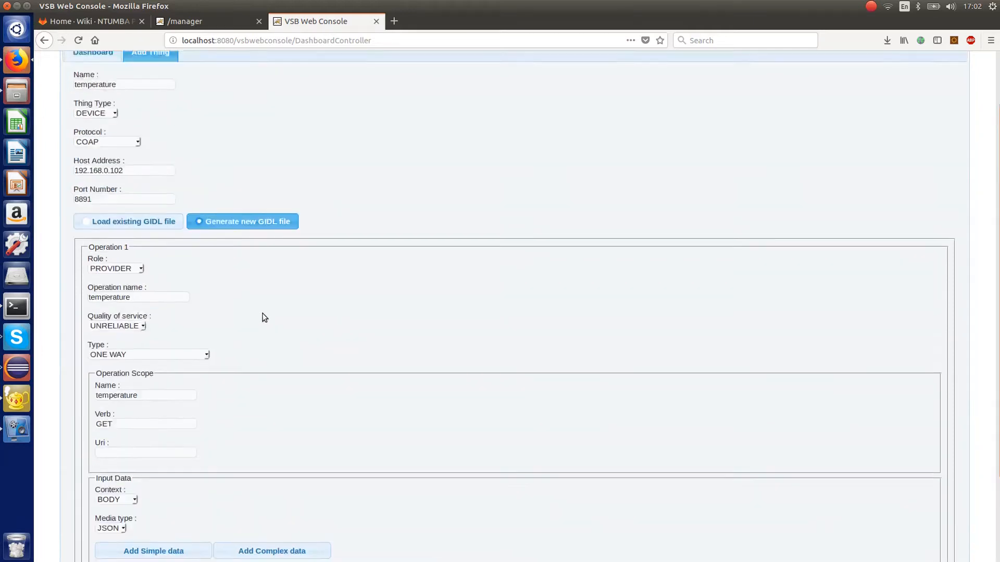
scroll(167, 190, "up", 2)
scroll(177, 219, "down", 6)
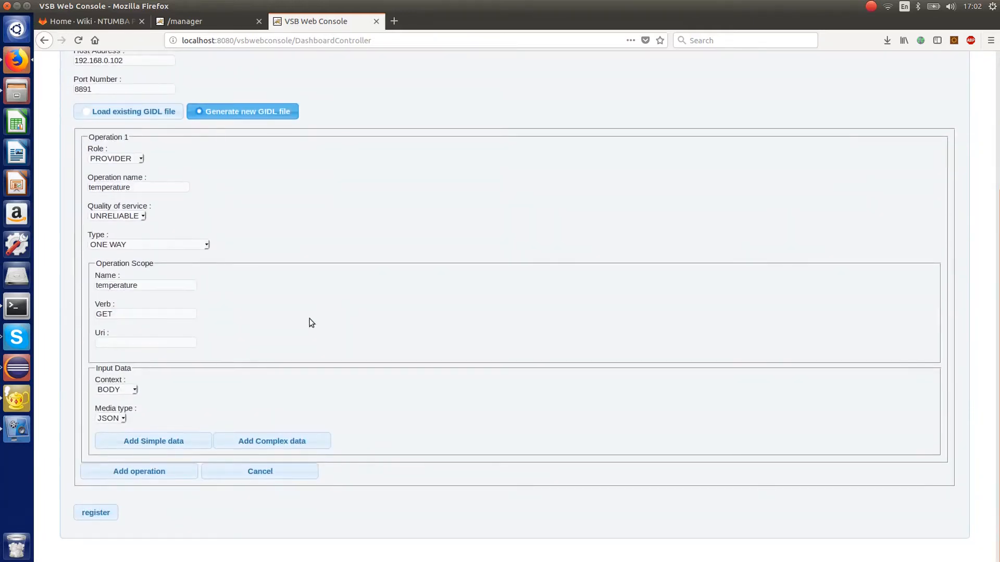
left_click(118, 339)
key("ctrl+v")
- Add a simple input data item named temp with type DOUBLE to the device's temperature operation
scroll(411, 321, "down", 1)
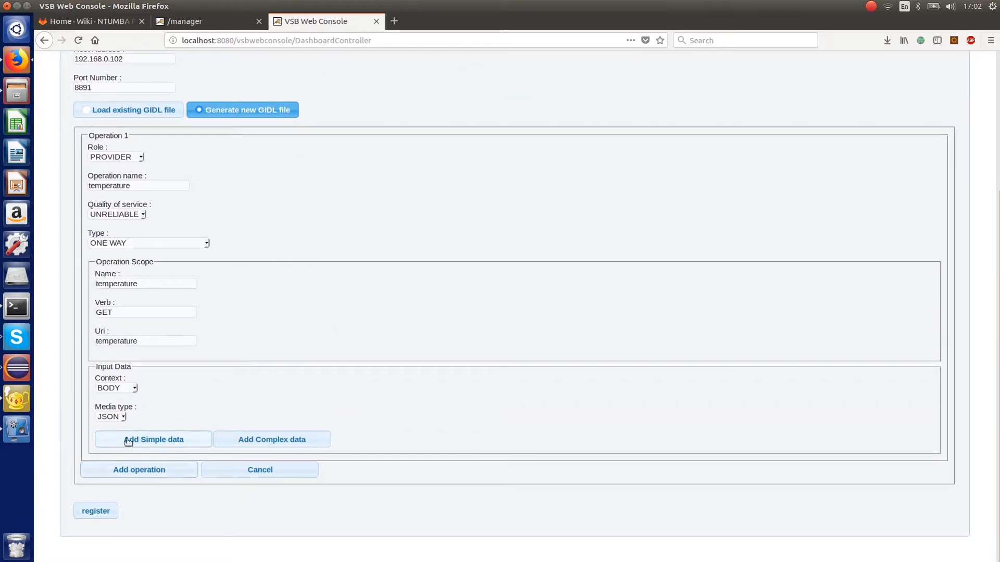
left_click(155, 440)
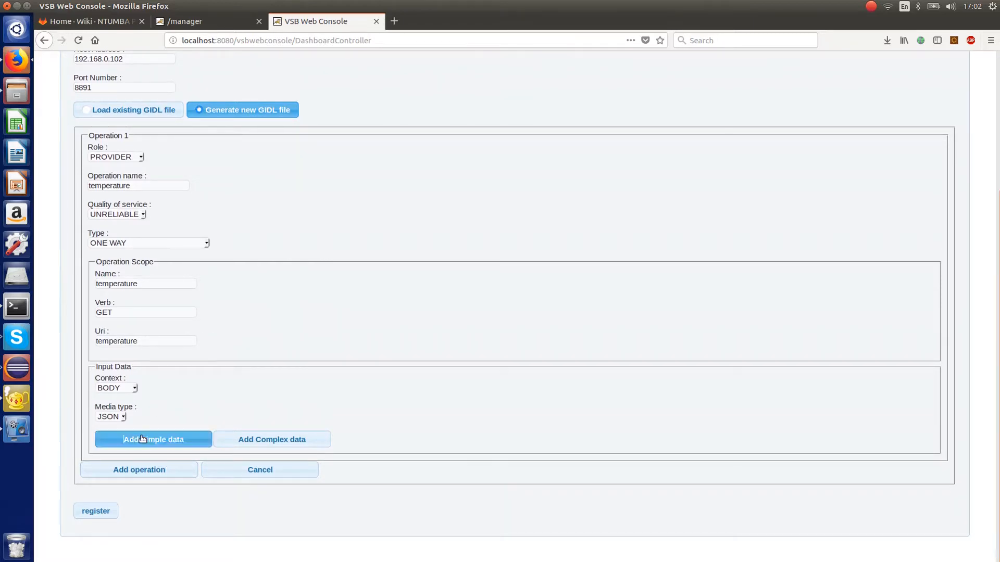
scroll(272, 258, "down", 3)
left_click(132, 323)
type("temp")
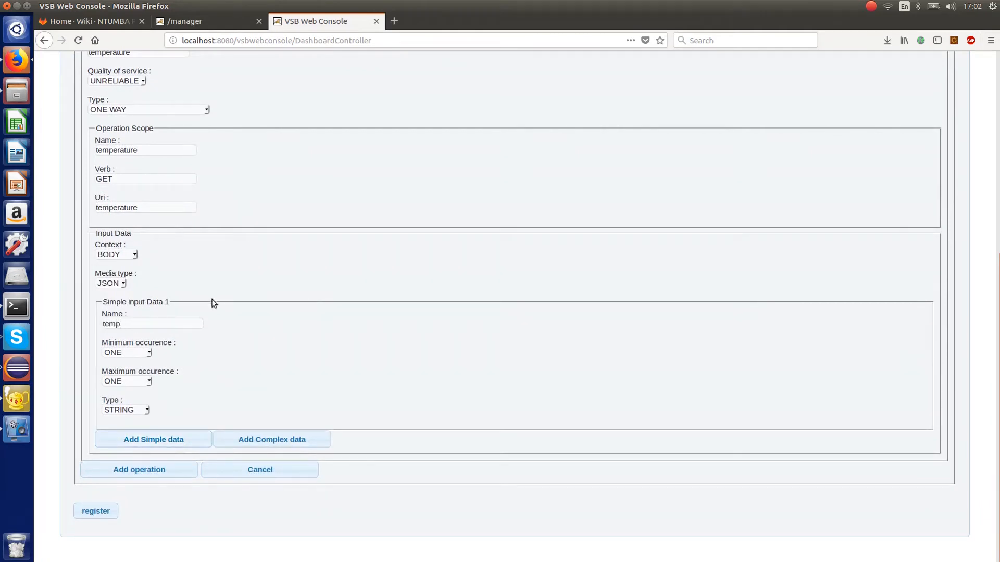
left_click(144, 410)
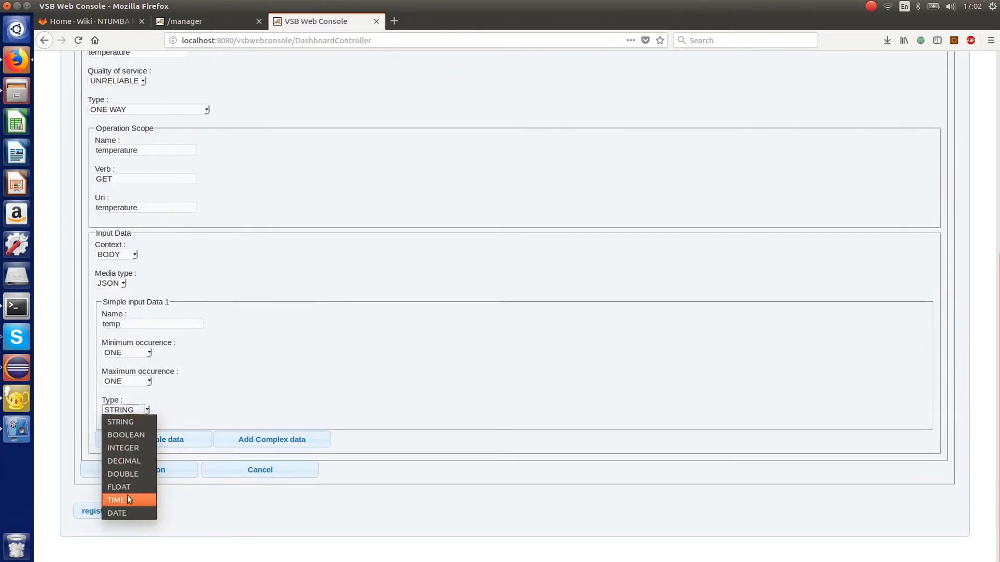
left_click(123, 474)
scroll(235, 380, "up", 3)
scroll(237, 376, "up", 5)
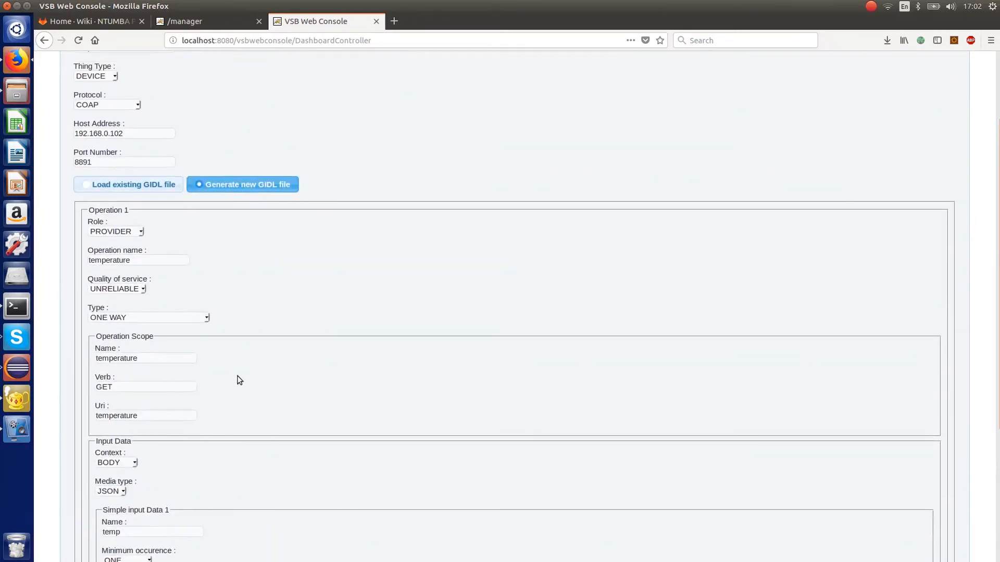
- Register the temperature device with its generated GIDL definition and return to the dashboard
scroll(290, 205, "down", 2)
scroll(291, 205, "down", 4)
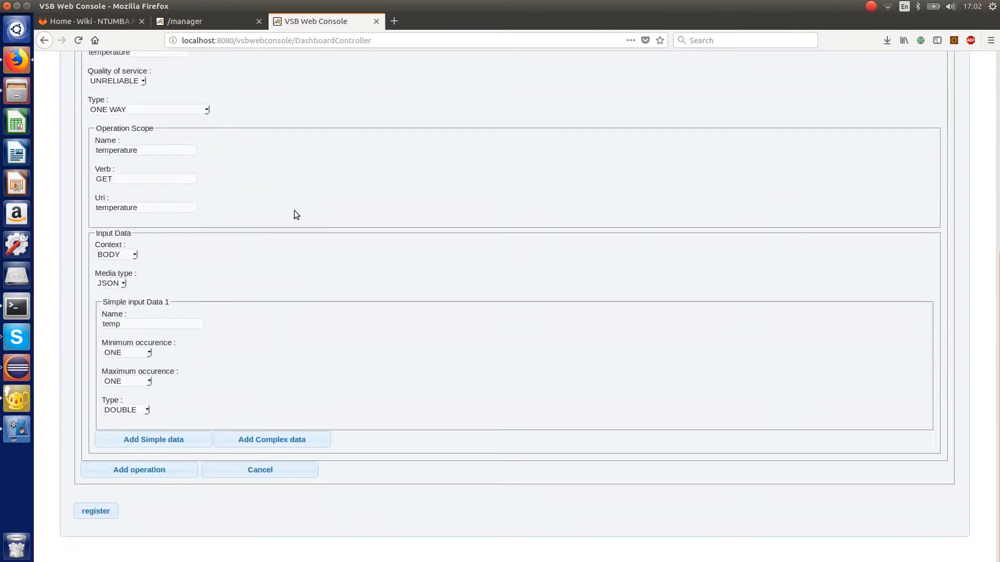
left_click(97, 512)
scroll(395, 342, "up", 7)
left_click(94, 94)
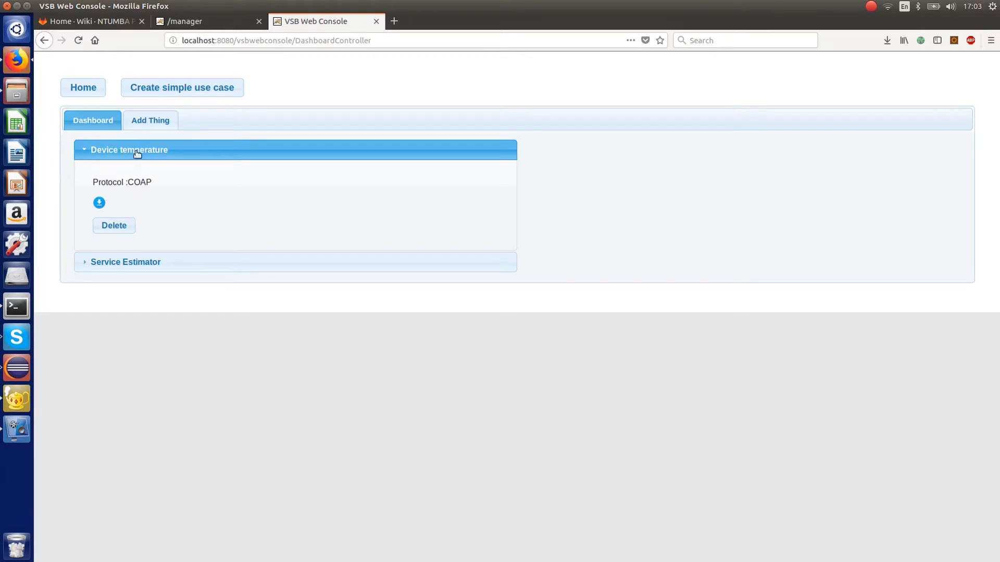
- Download the temperature device's GIDL file and open it to review its contents
left_click(101, 203)
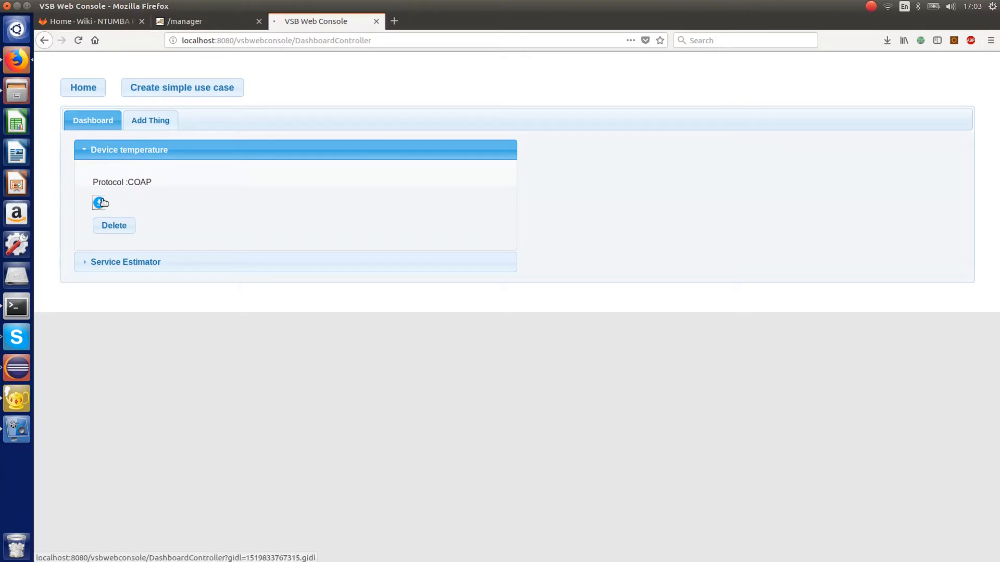
left_click(653, 185)
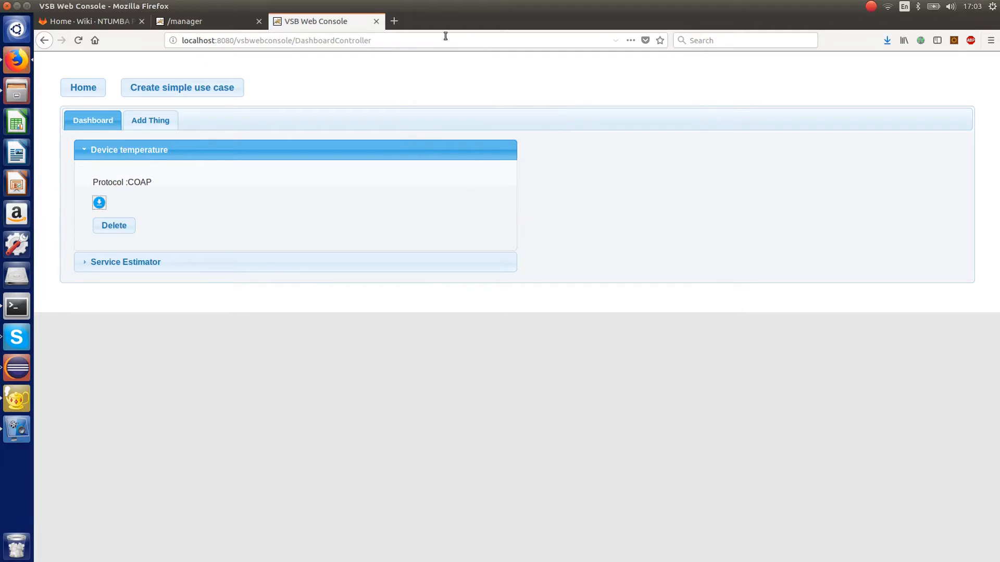
left_click(887, 39)
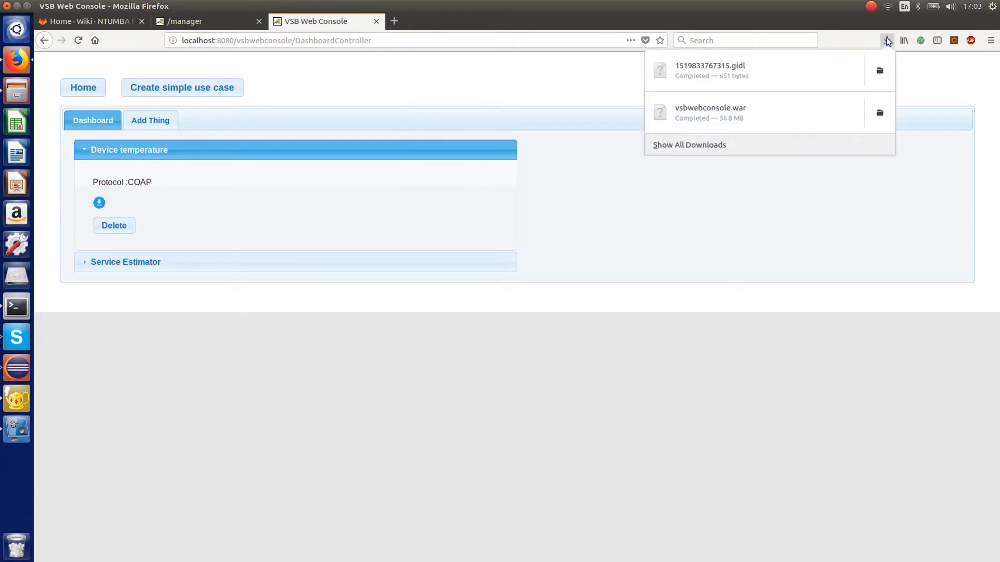
left_click(736, 71)
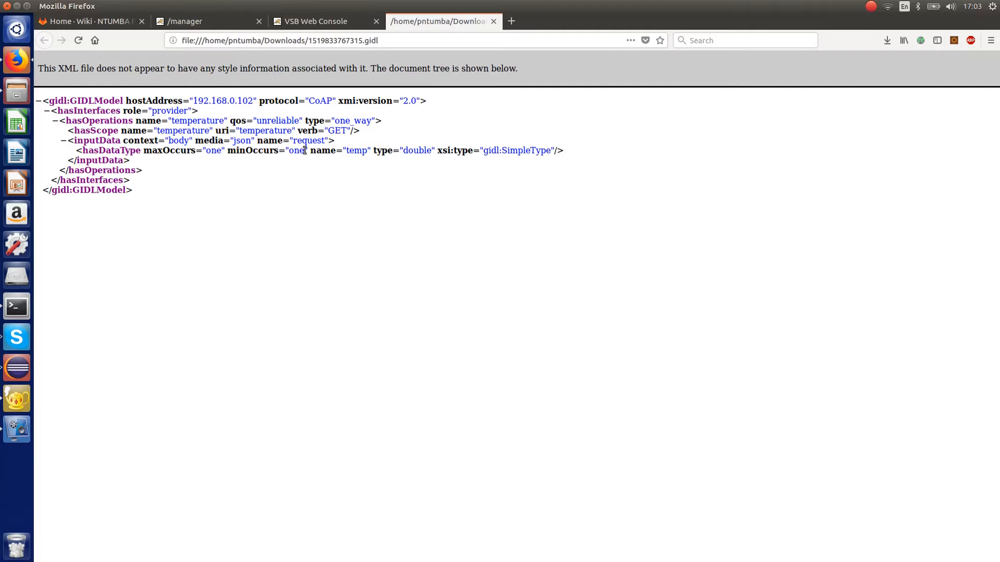
- Download the Estimator service's GIDL file from the console dashboard and open it for review
left_click(313, 20)
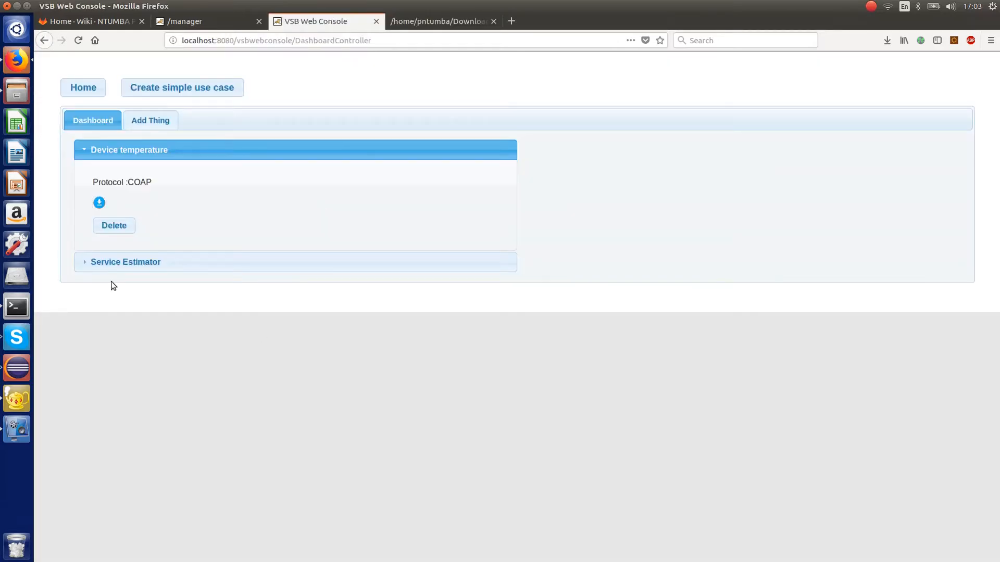
left_click(78, 263)
left_click(99, 223)
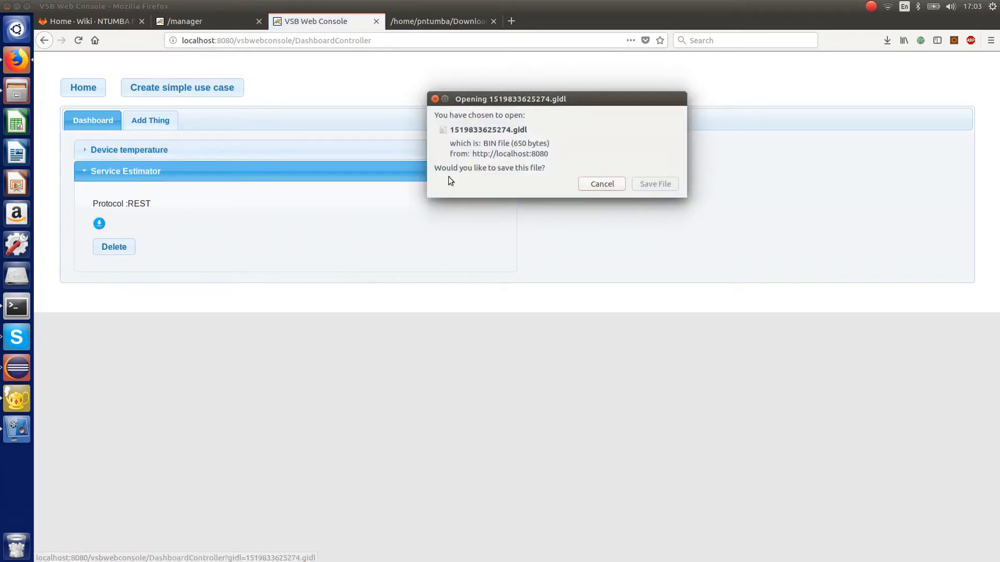
left_click(678, 186)
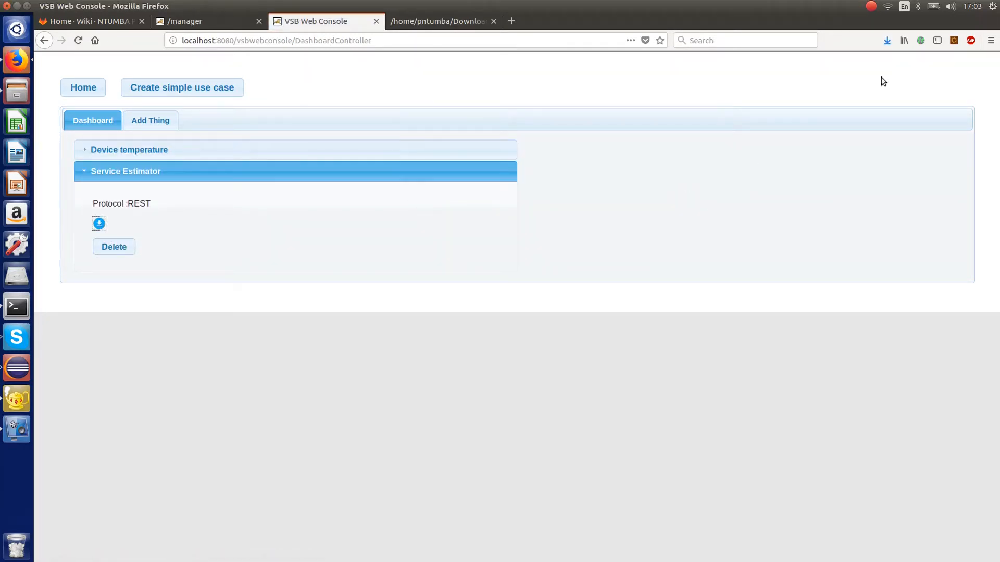
left_click(888, 40)
left_click(733, 70)
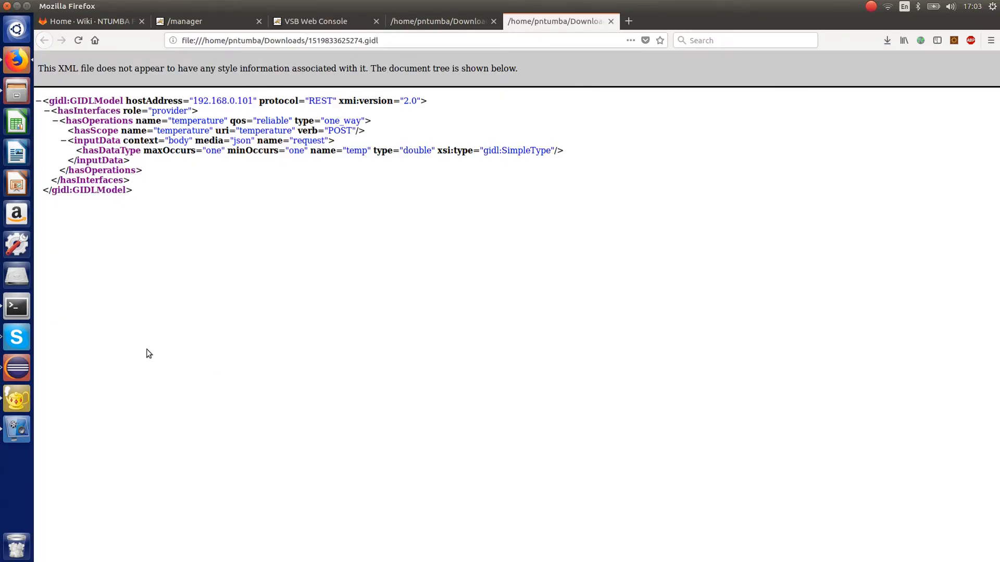
- Review the temperature device's GIDL file again, and view that device's entry on the console dashboard
left_click(422, 23)
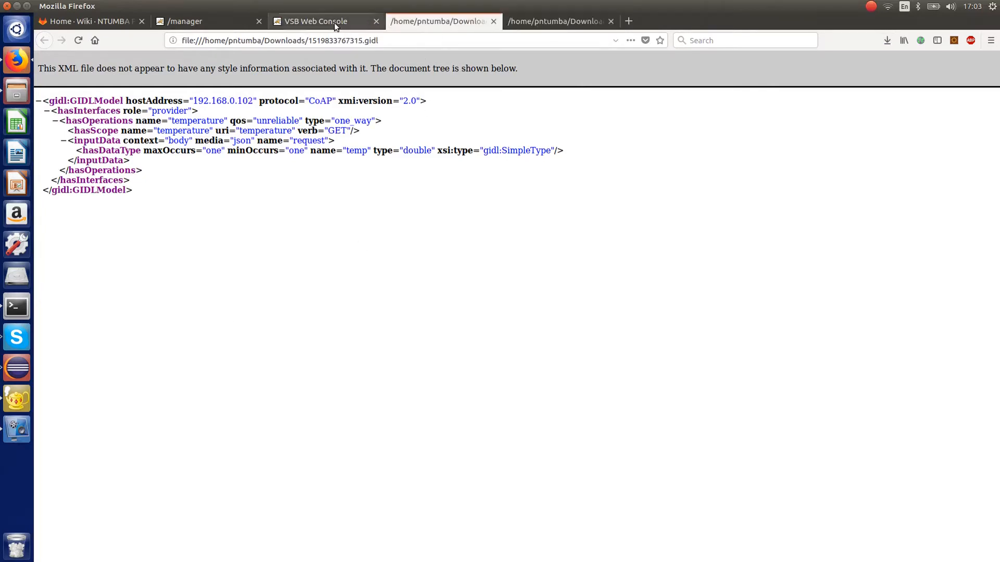
left_click(334, 23)
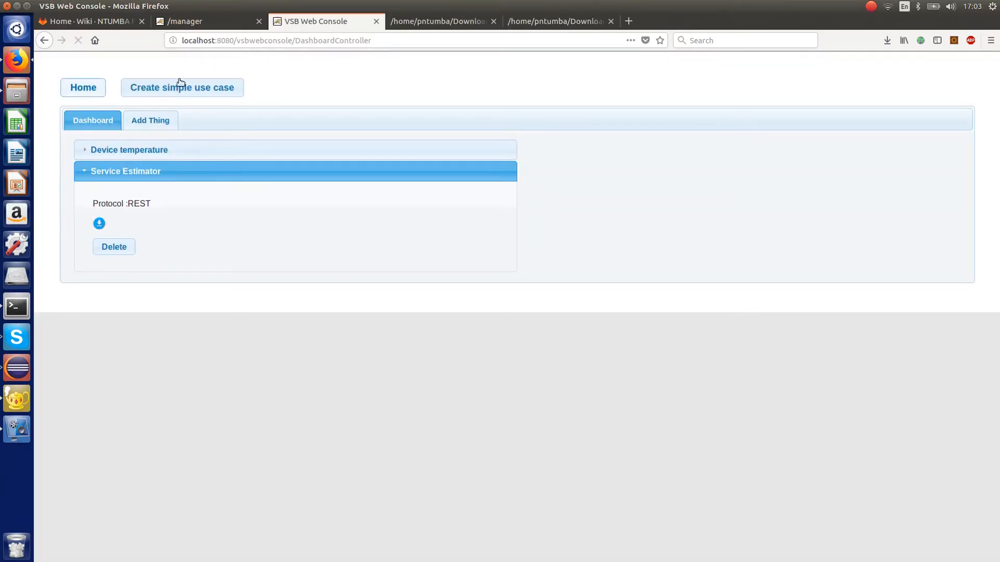
left_click(198, 150)
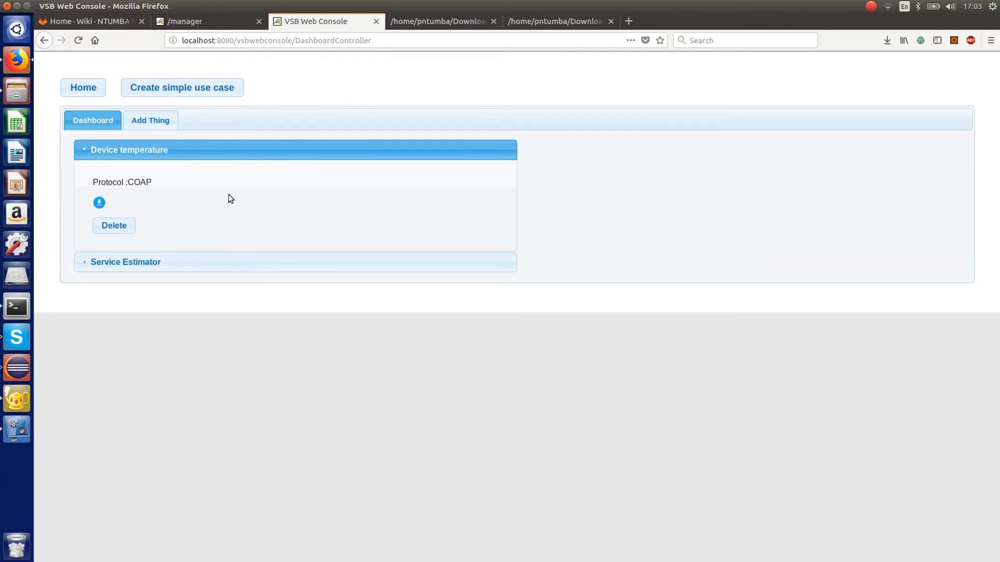
- Create and start a simple use case named Demo est
left_click(142, 87)
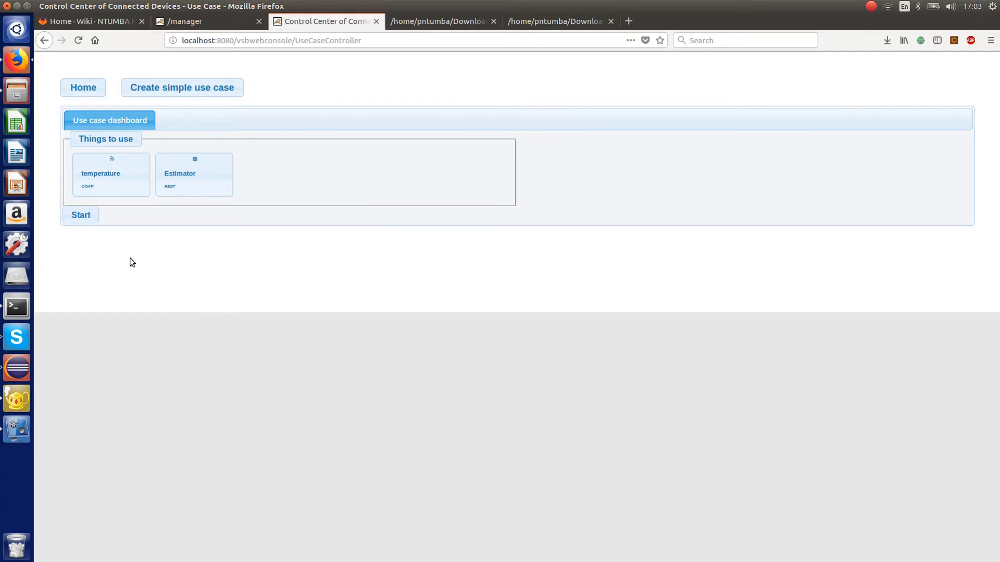
left_click(81, 215)
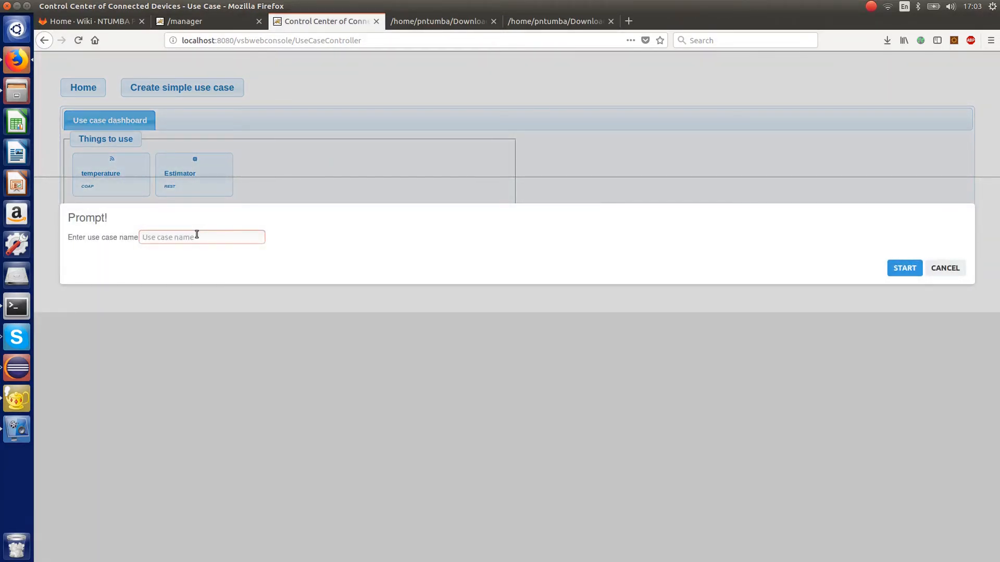
type("De")
type("mo est")
left_click(904, 268)
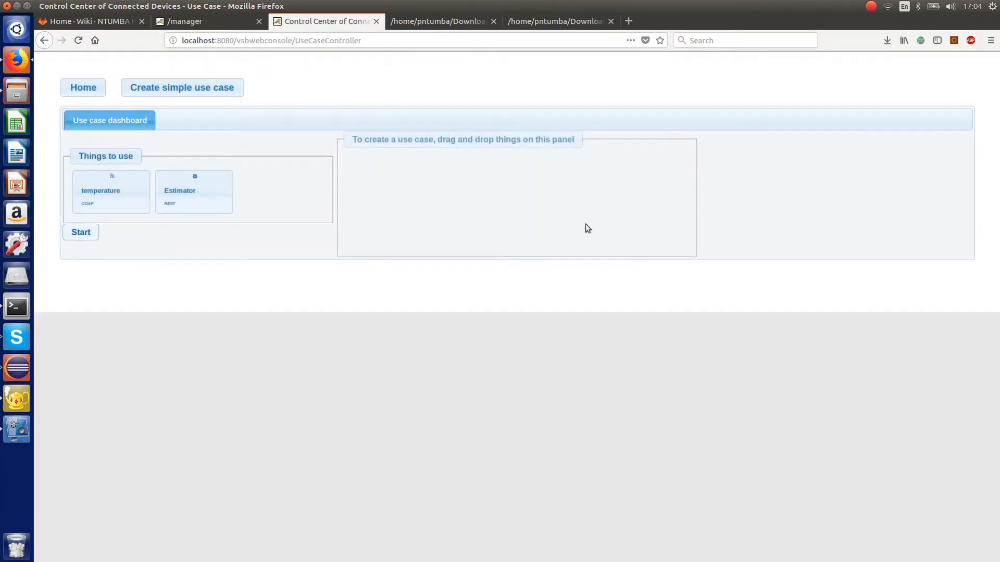
- Place the temperature device and the Estimator service side by side on the use case creation panel
left_click_drag(148, 203, 389, 186)
left_click_drag(214, 194, 643, 187)
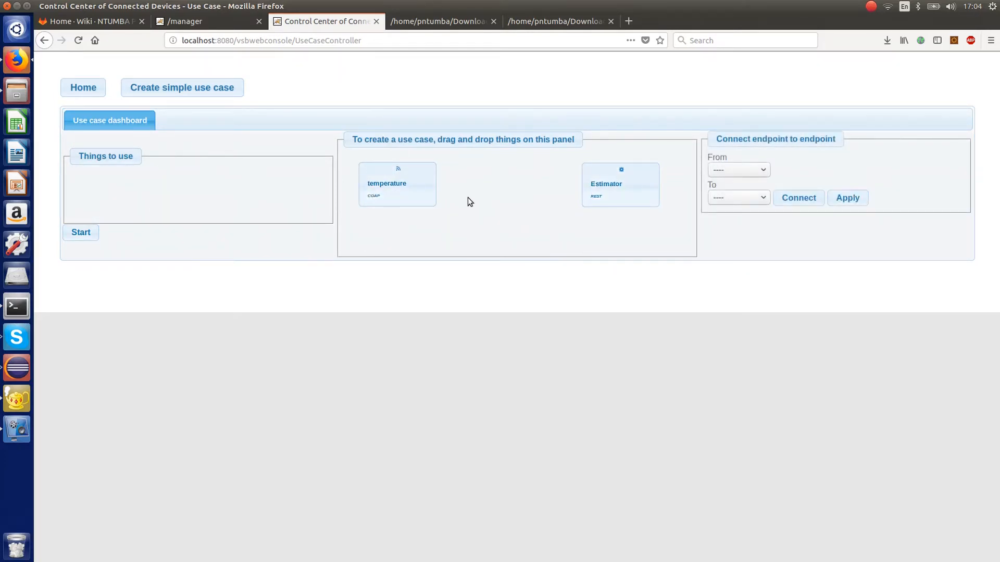
left_click(762, 170)
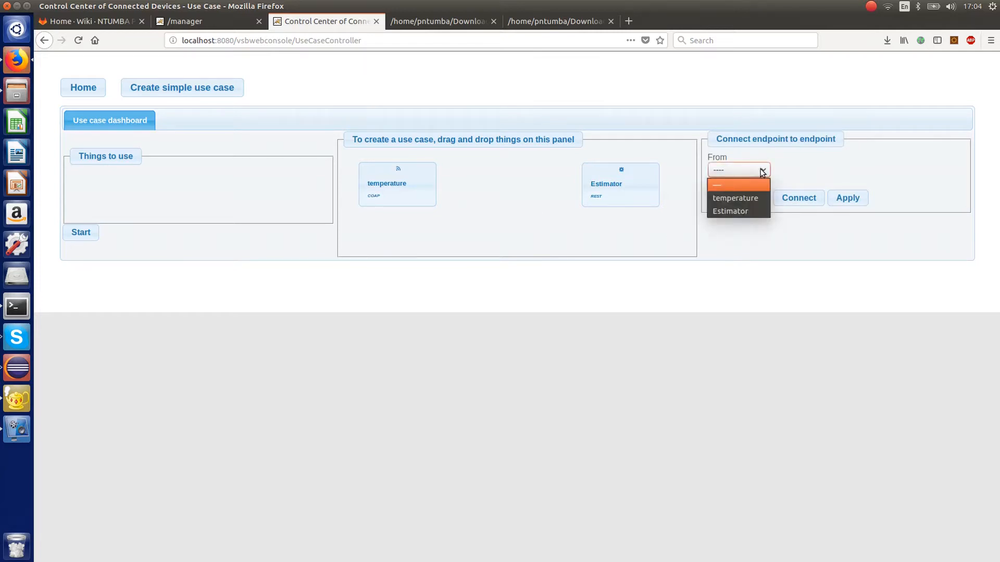
left_click(803, 163)
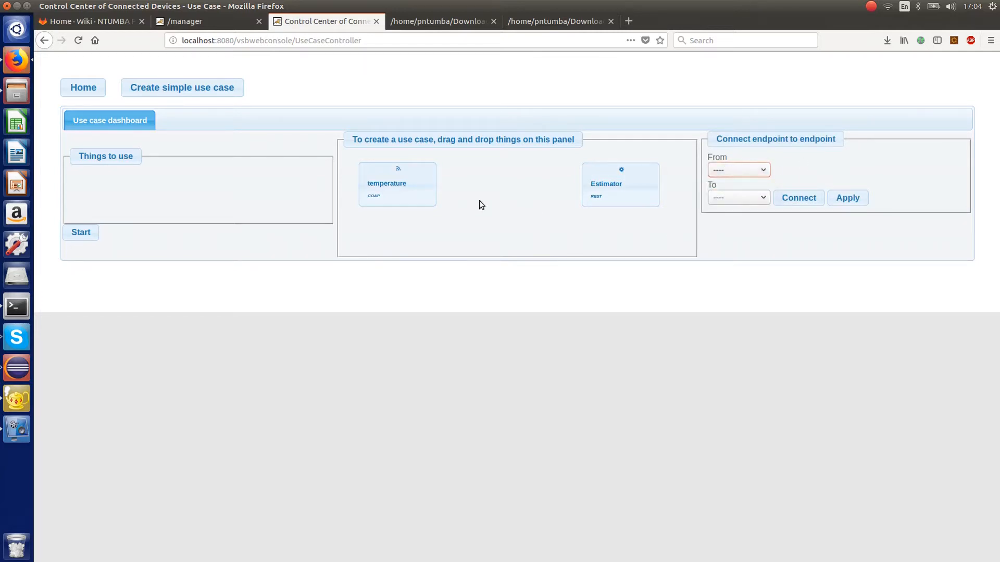
left_click(404, 195)
- Set the endpoint connection from temperature to Estimator and connect them
left_click(758, 173)
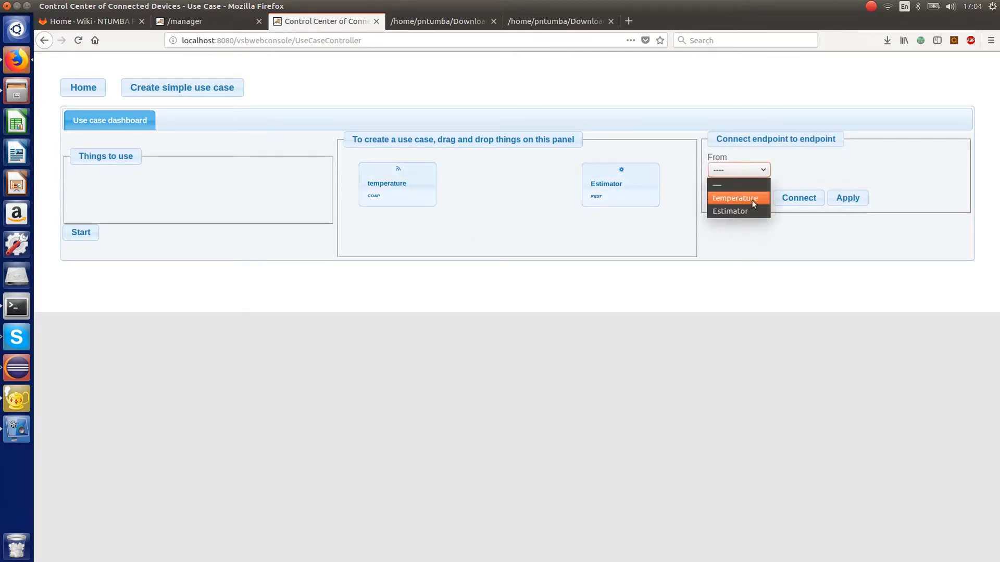
left_click(752, 201)
left_click(760, 199)
left_click(749, 238)
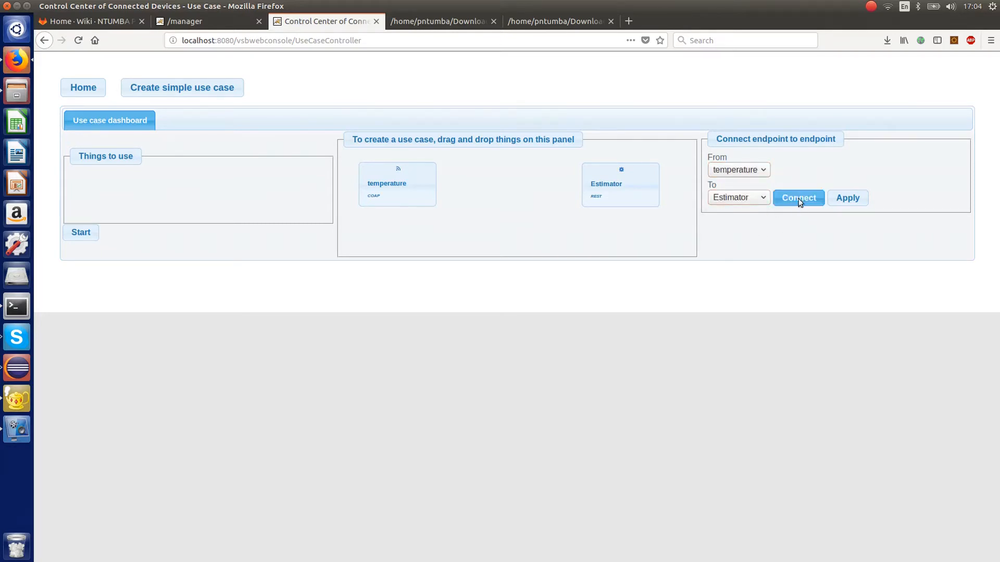
left_click(798, 198)
- Generate the binding component between temperature and Estimator, moving its dialog clear of the use case panel
left_click(386, 201)
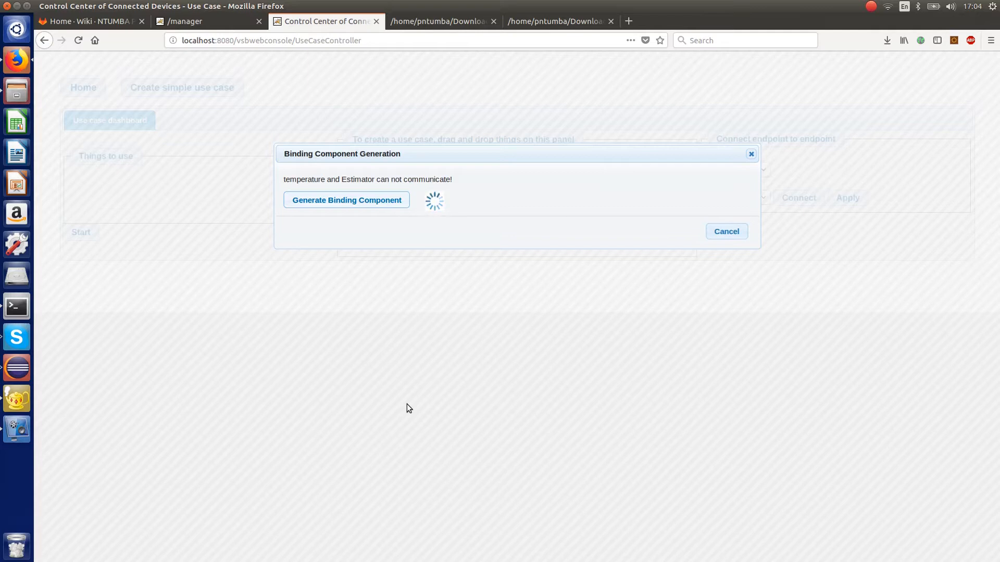
left_click_drag(509, 162, 515, 272)
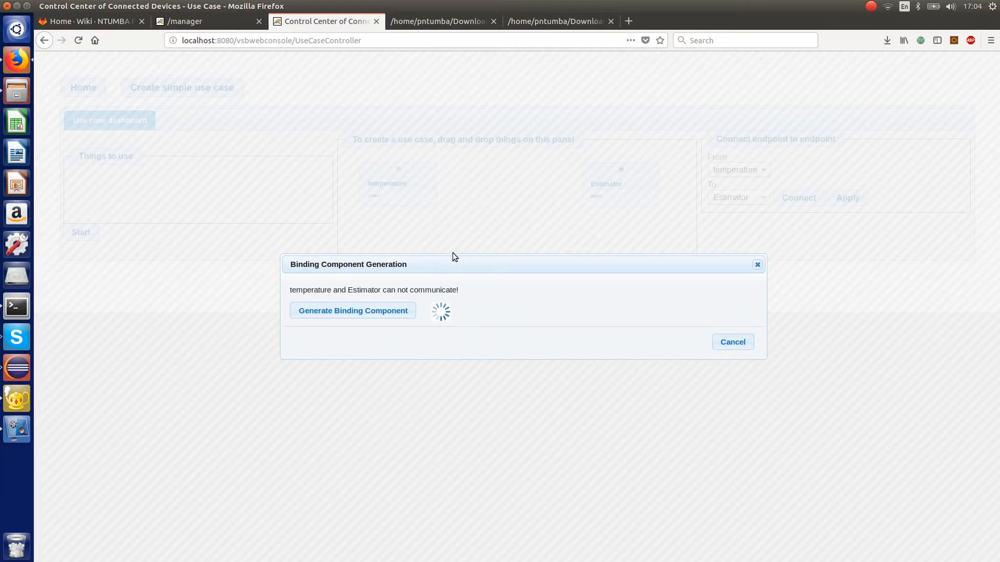
left_click_drag(461, 261, 370, 272)
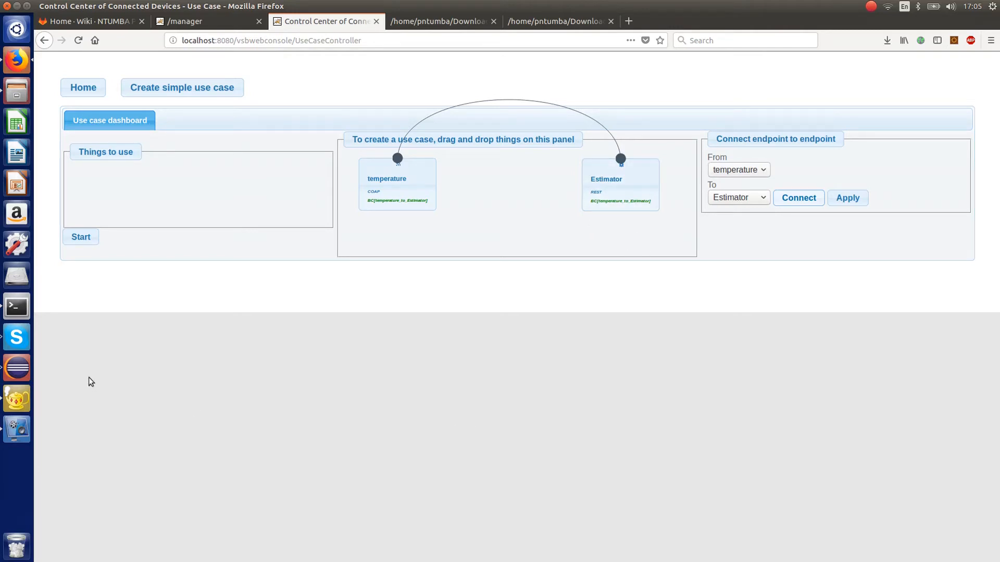
- Switch to the terminal session prepared for 192.168.0.101 and join the computer to the TP-LINK_EE08 Wi-Fi network
left_click(17, 306)
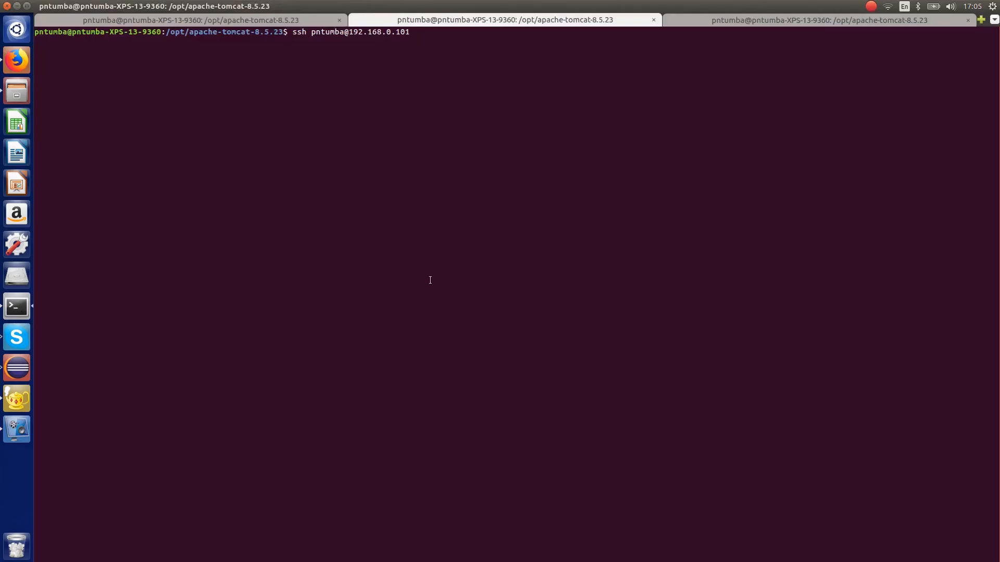
left_click(694, 20)
left_click(605, 19)
left_click(888, 6)
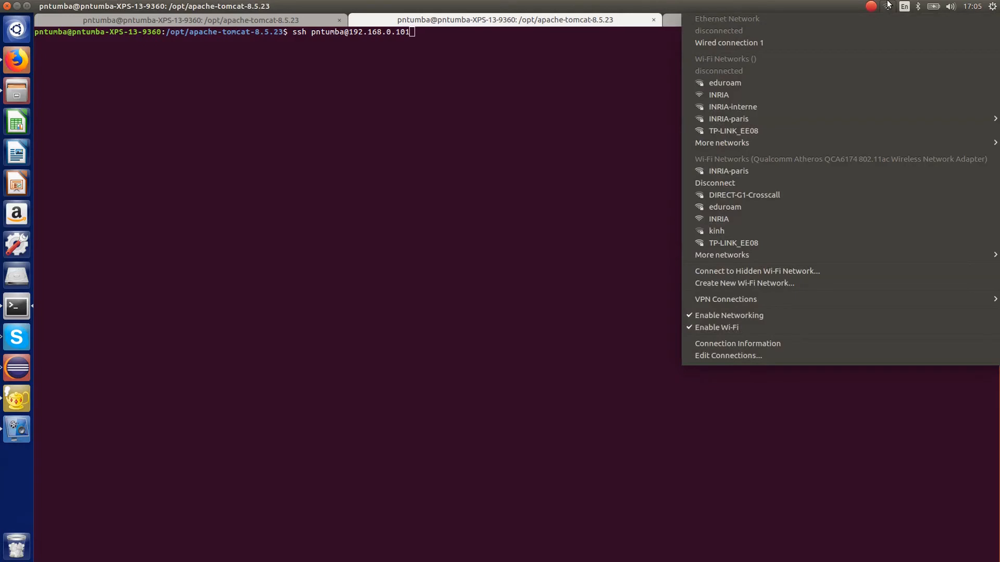
left_click(736, 131)
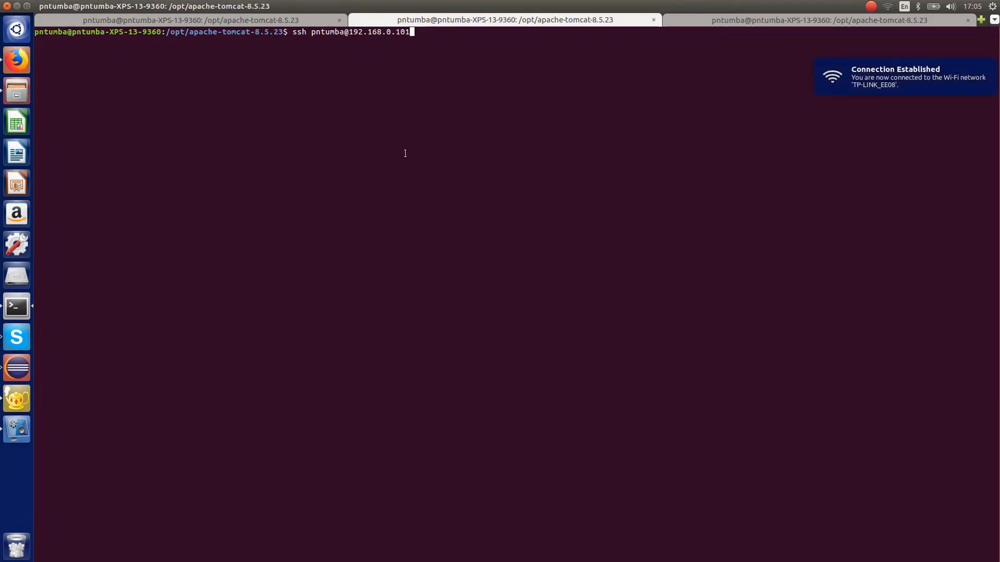
- Log in to 192.168.0.101 over SSH with the account password
key("Return")
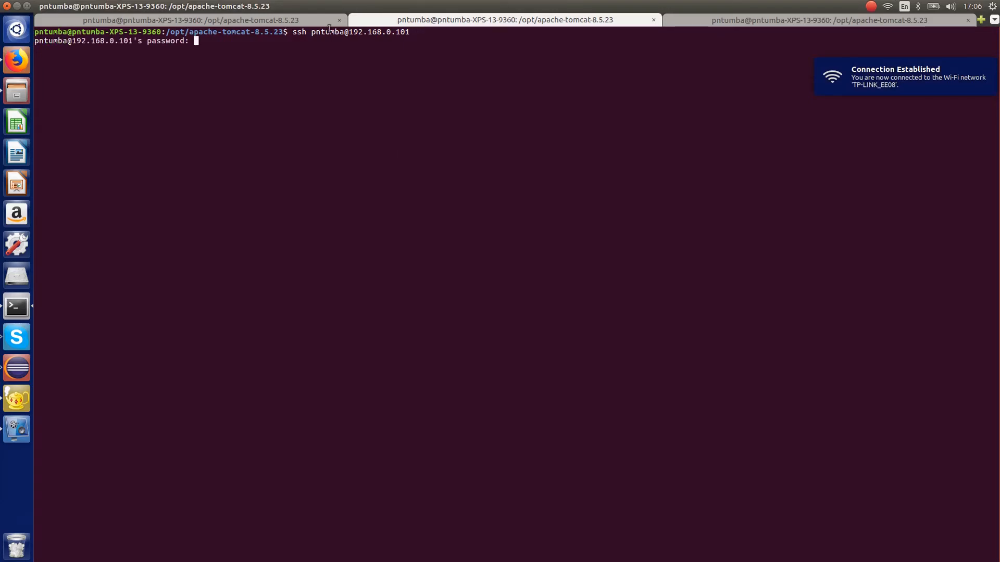
key("Return")
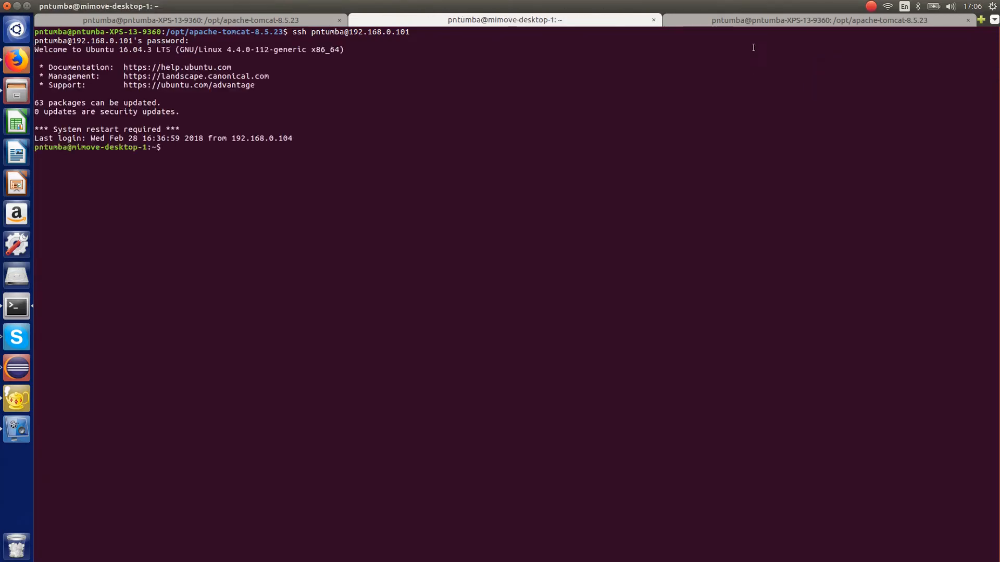
left_click(740, 21)
type("2.168.0.102")
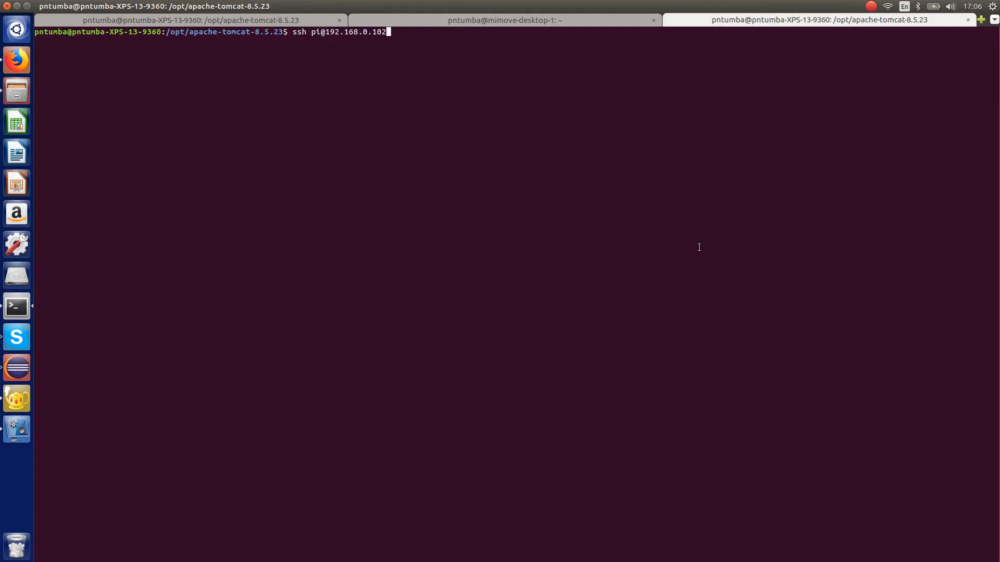
key("Return")
type("12345")
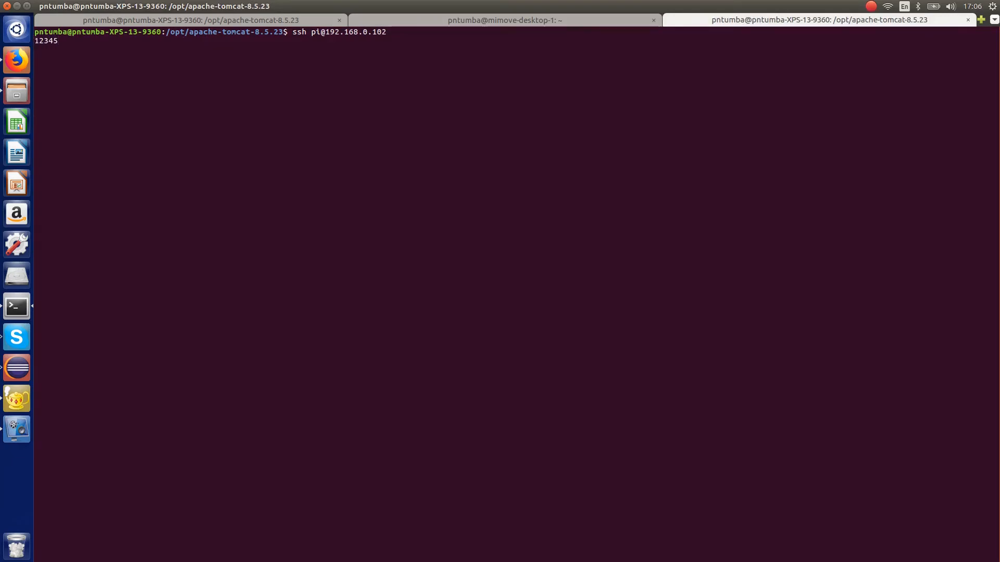
key("BackSpace")
key("BackSpace")
key("BackSpace")
key("BackSpace")
left_click(436, 20)
left_click(695, 21)
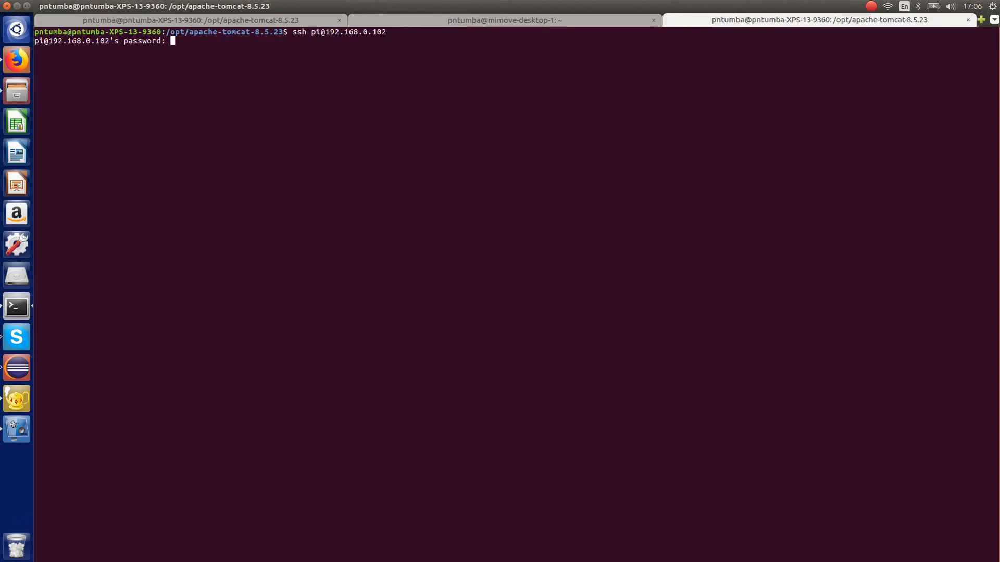
key("Return")
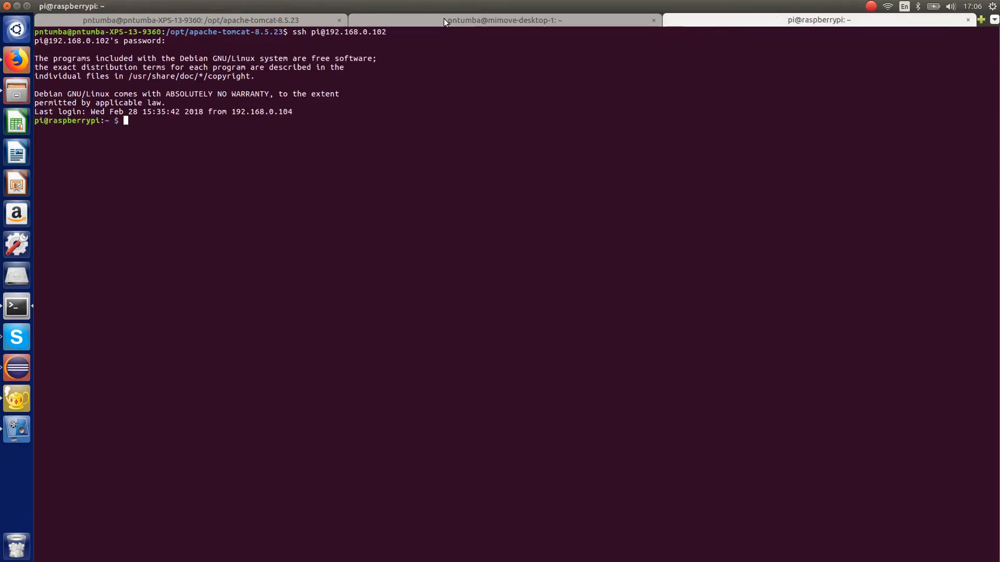
- Start the Estimator service on 192.168.0.101 with java -jar /opt/artifacts/estimator-2.0.1-SNAPSHOT-jar-with-dependencies.jar
left_click(443, 17)
key("Up")
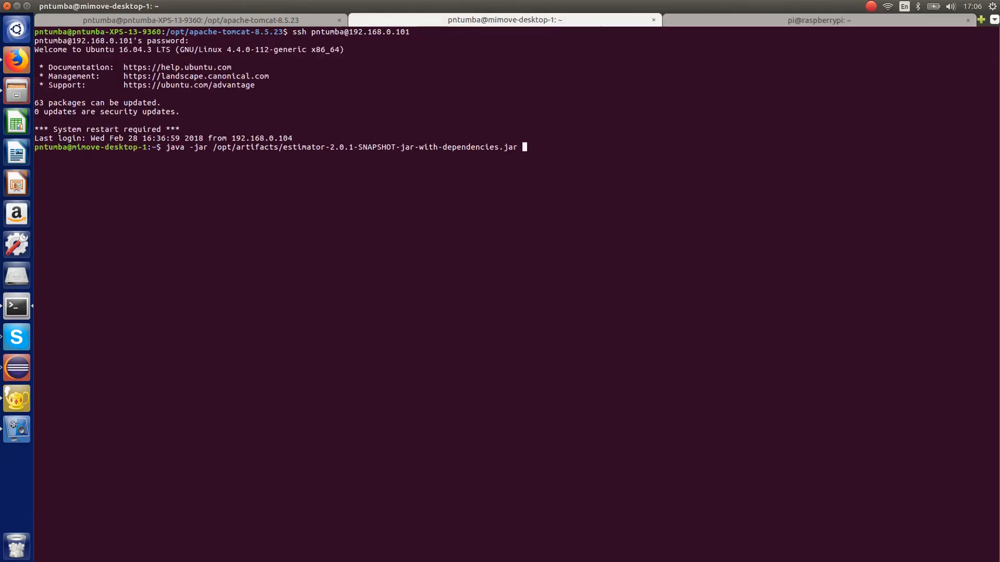
key("Return")
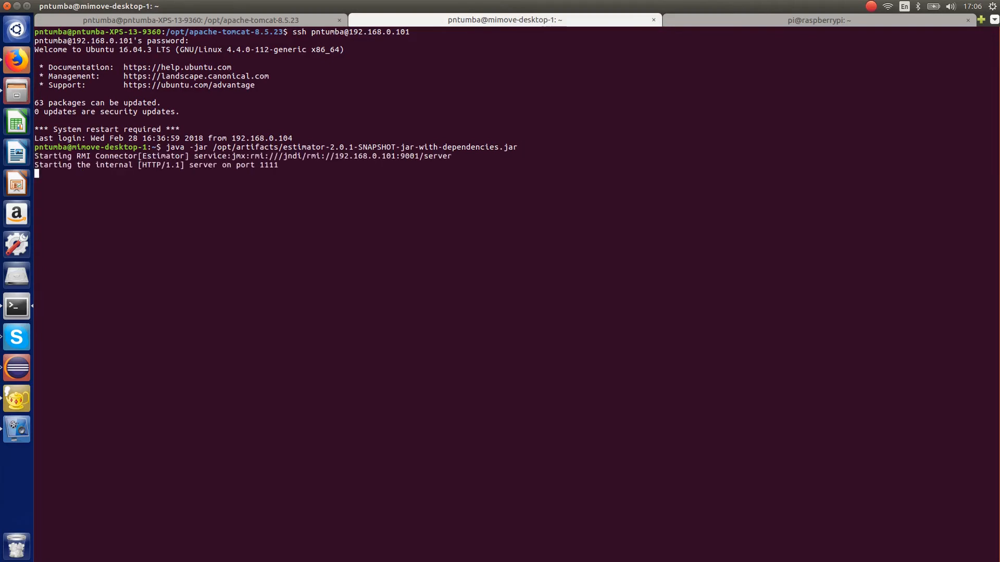
- Start the temperature device on the Raspberry Pi with java -jar /opt/artifacts/temperature-device-2.0.1-SNAPSHOT-jar-with-dependencies.jar
left_click(758, 19)
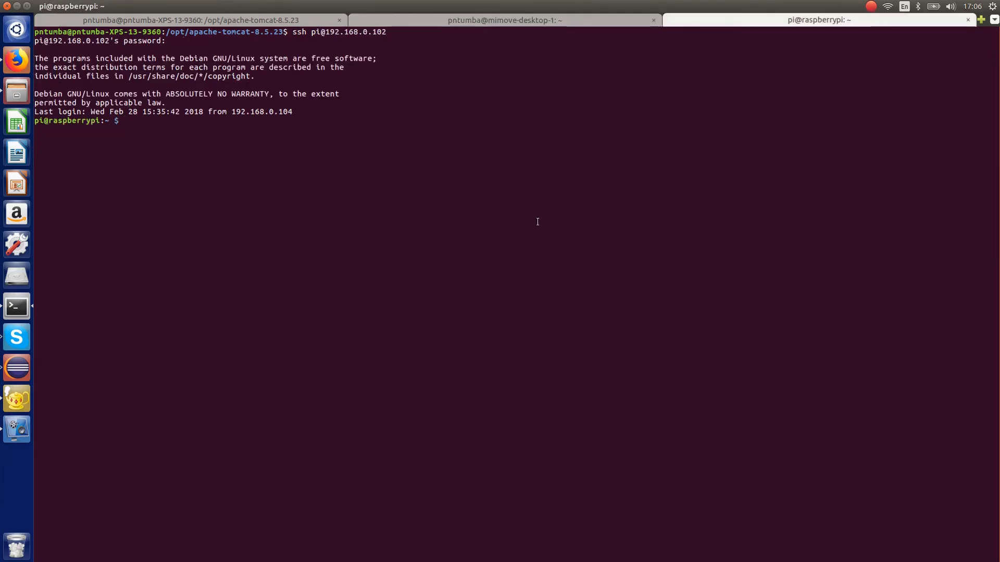
key("Up")
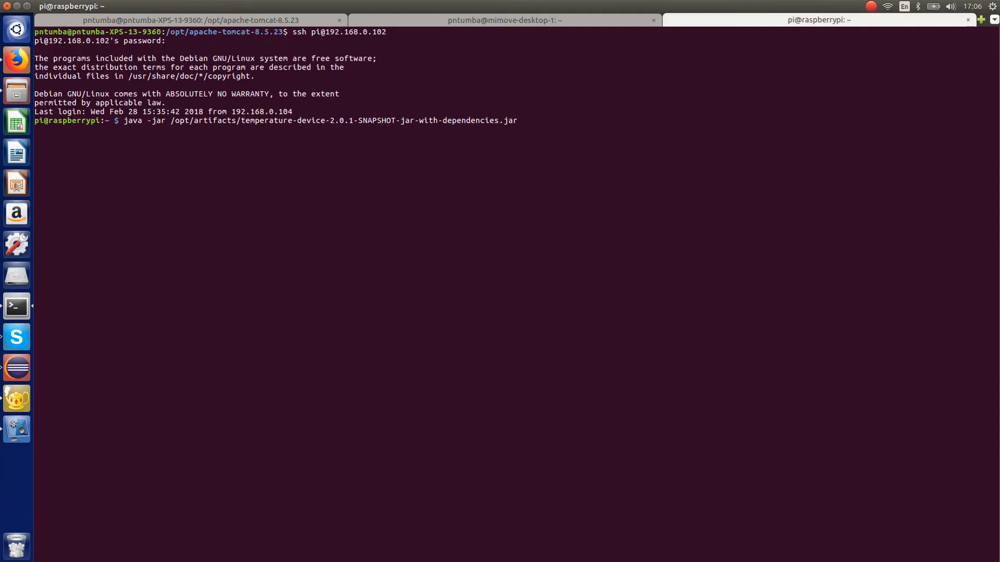
key("Return")
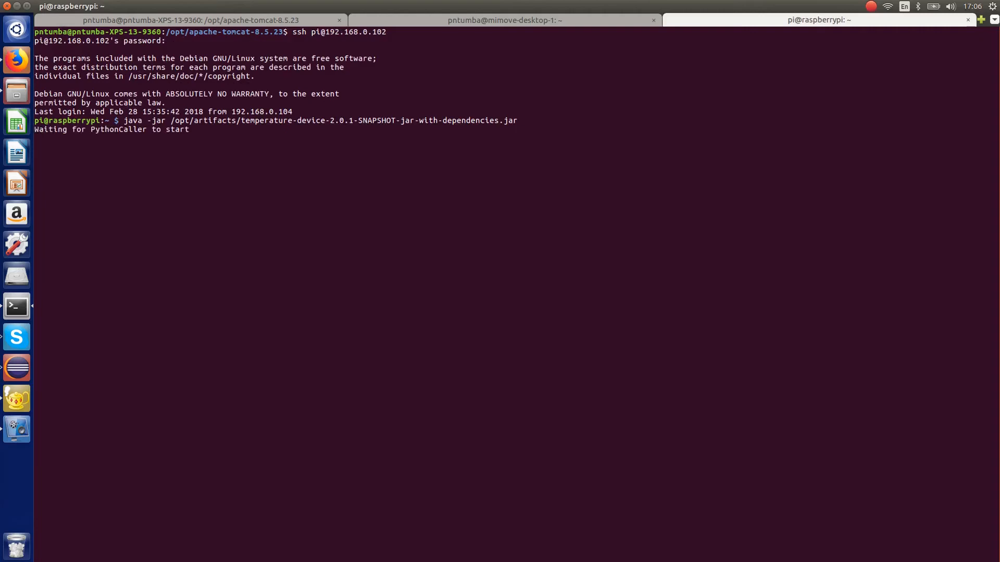
- Compare the startup output of the Estimator session and the Raspberry Pi temperature device session
left_click(528, 21)
left_click(689, 23)
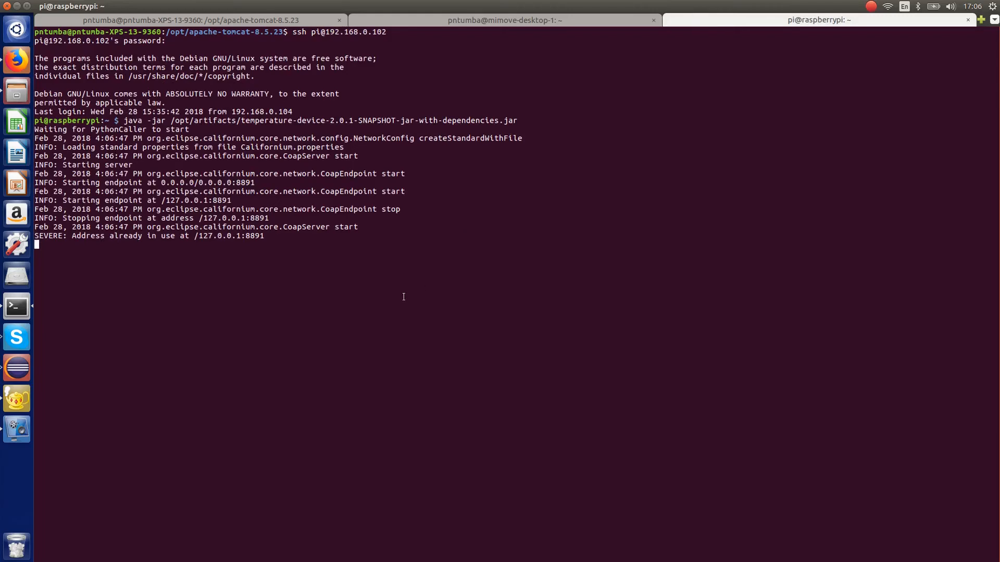
left_click(552, 23)
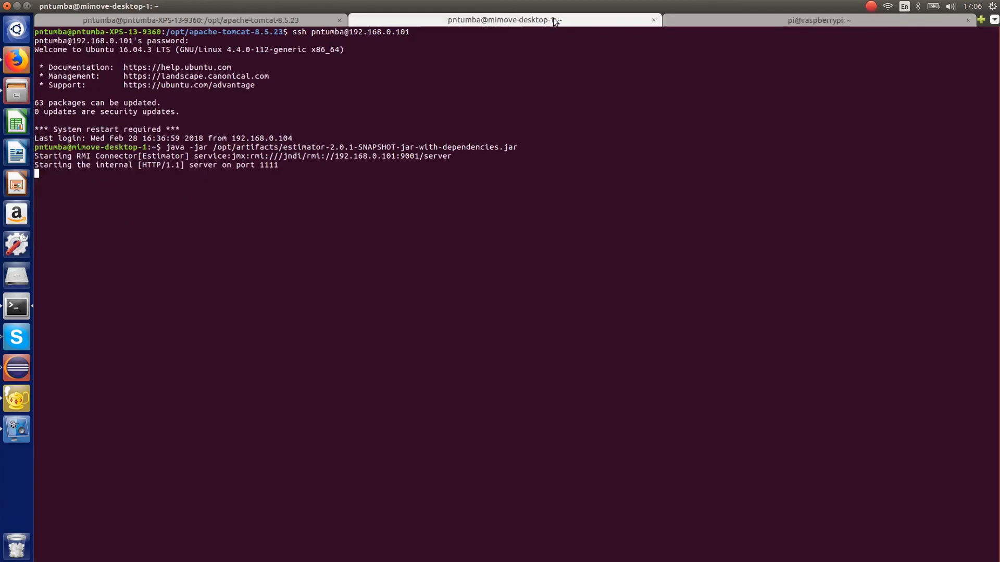
left_click(743, 22)
left_click(496, 20)
left_click(712, 21)
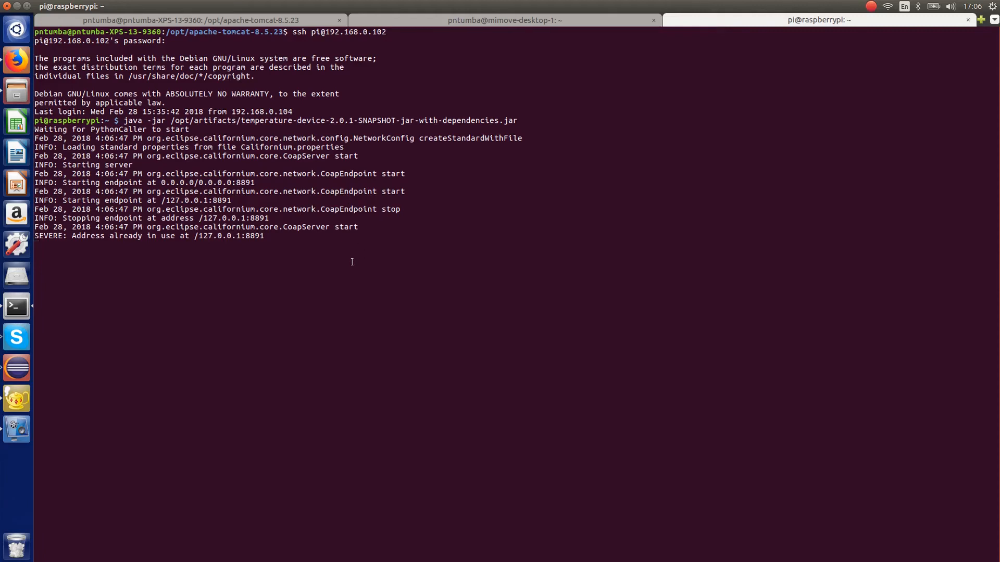
left_click(554, 22)
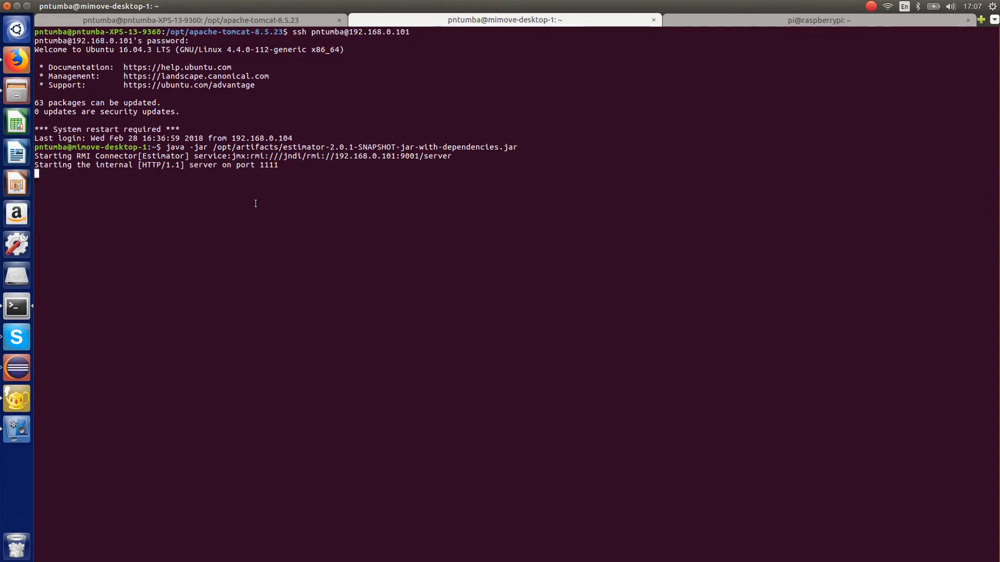
left_click(717, 23)
left_click(520, 20)
- Switch to Firefox, apply the temperature-to-Estimator use case, and return to the terminal to check the Estimator service's output
left_click(17, 60)
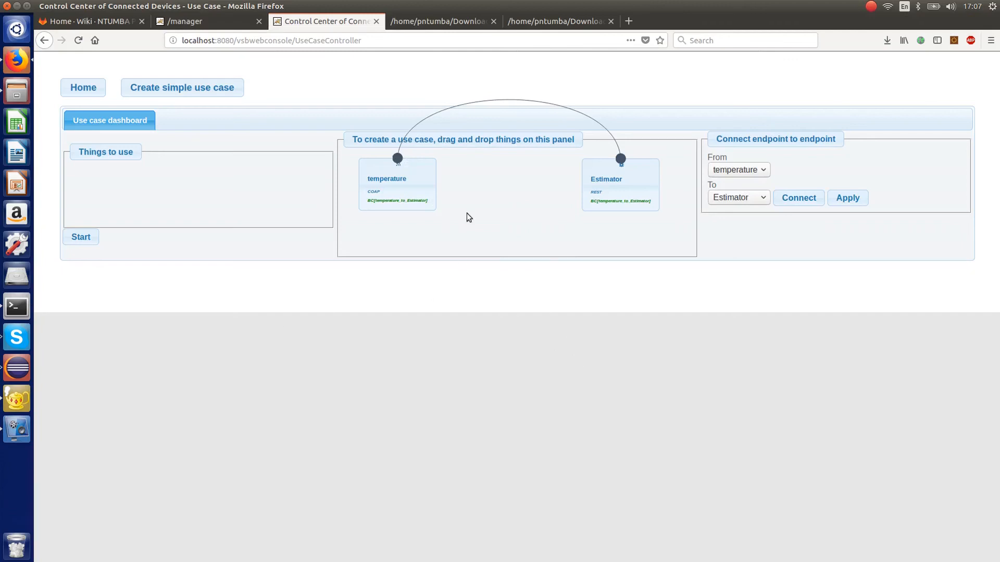
left_click(854, 199)
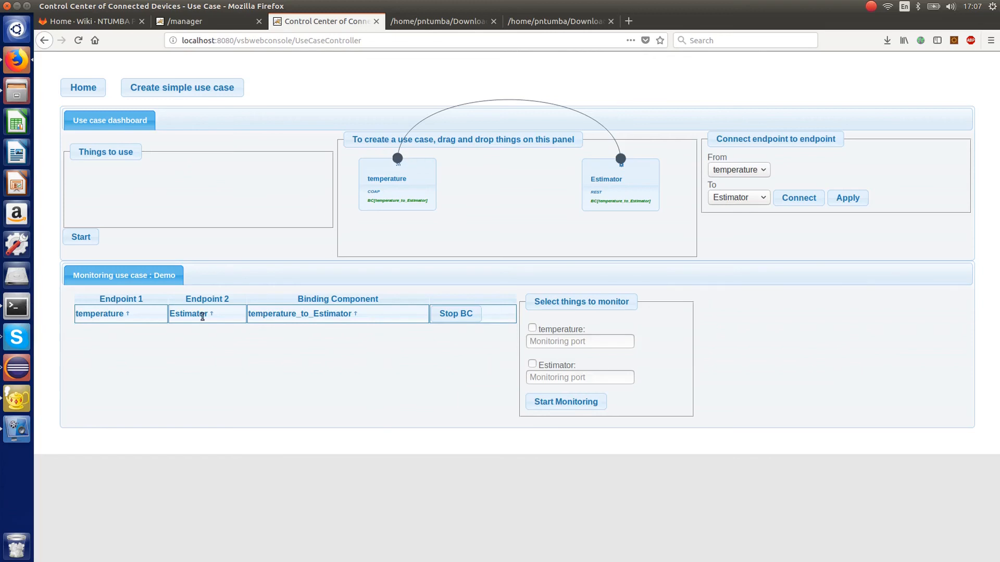
left_click(22, 305)
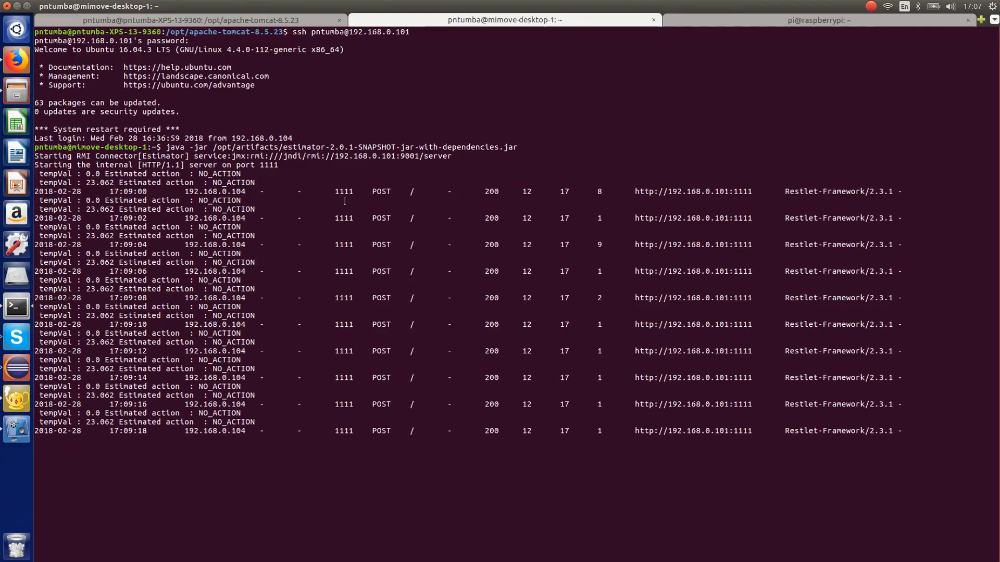